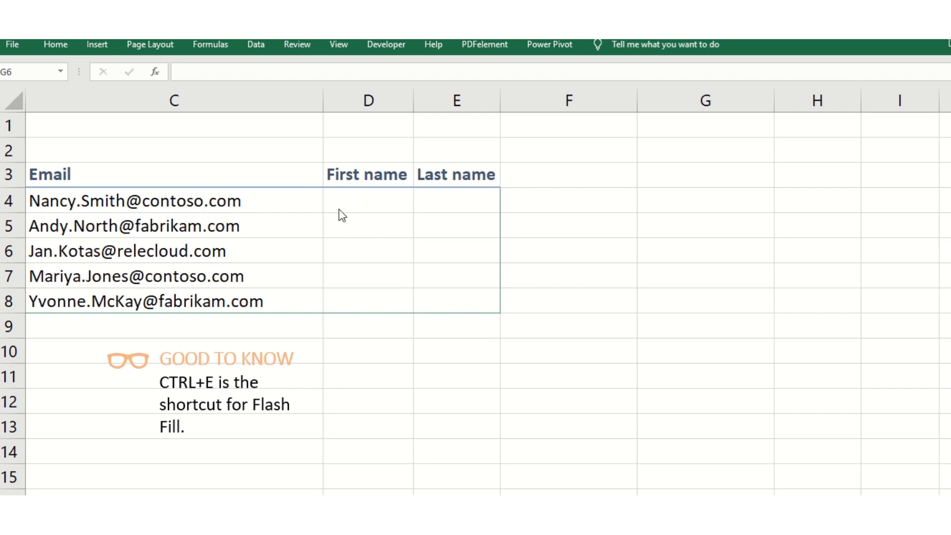
Enter the first name from the first email address in D4 and Flash Fill the First name column.
{"action": "left_click", "coordinate": [367, 199]}
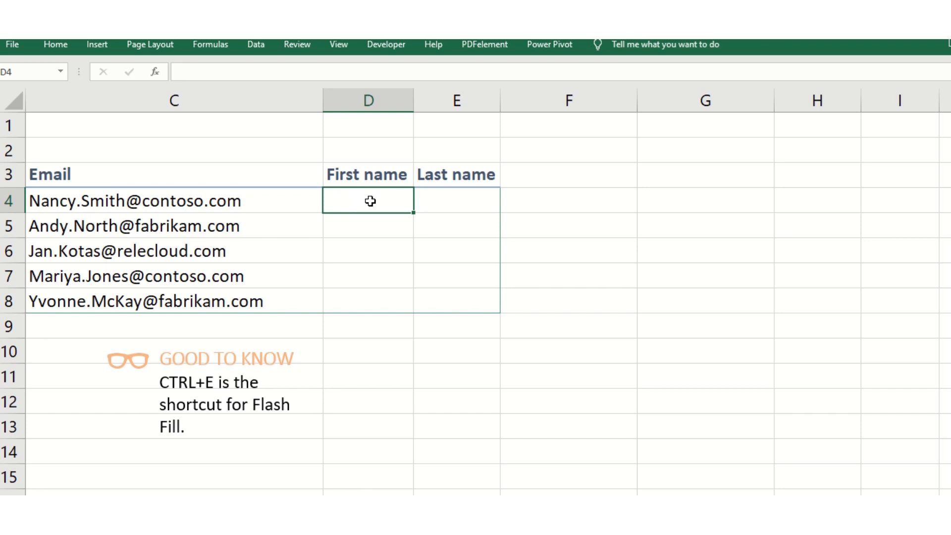
{"action": "type", "text": "Nancy"}
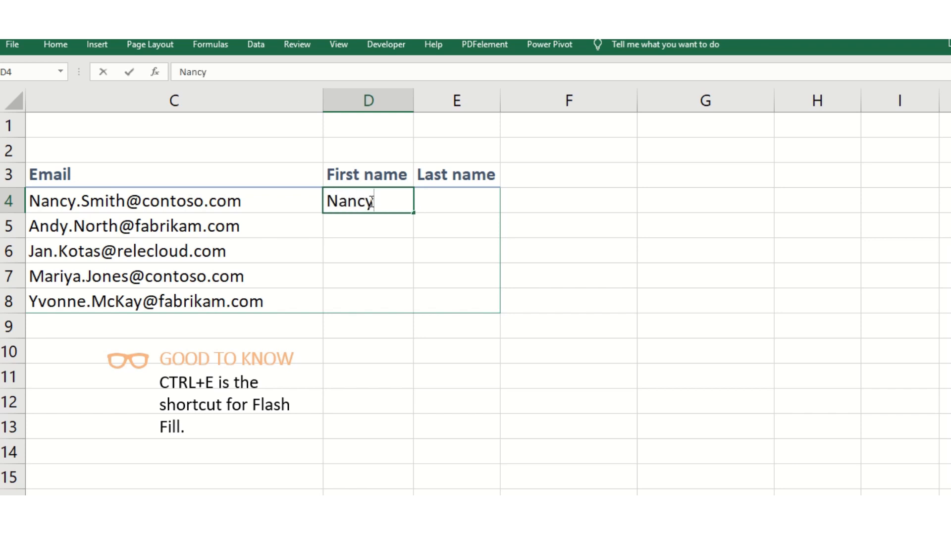
{"action": "left_click", "coordinate": [462, 243]}
{"action": "left_click", "coordinate": [373, 202]}
{"action": "left_click", "coordinate": [53, 47]}
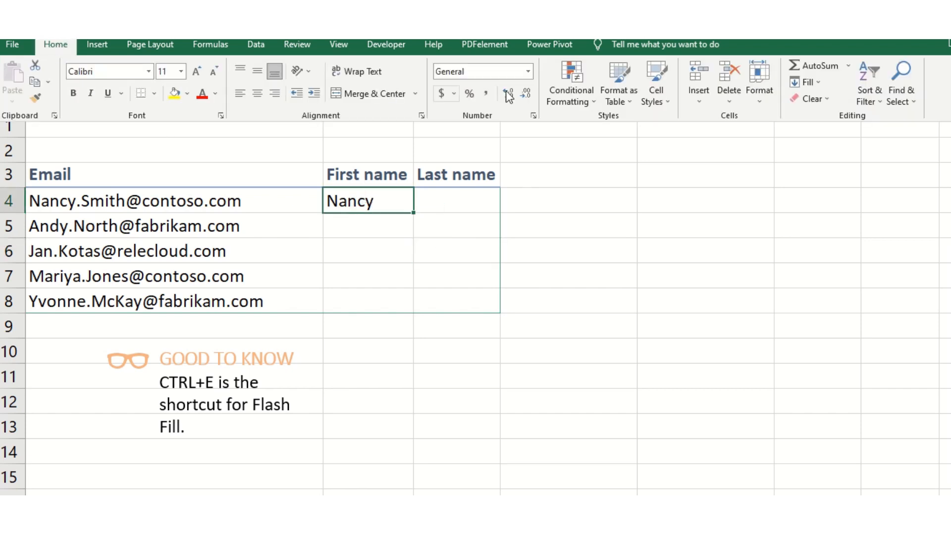
{"action": "left_click", "coordinate": [817, 84]}
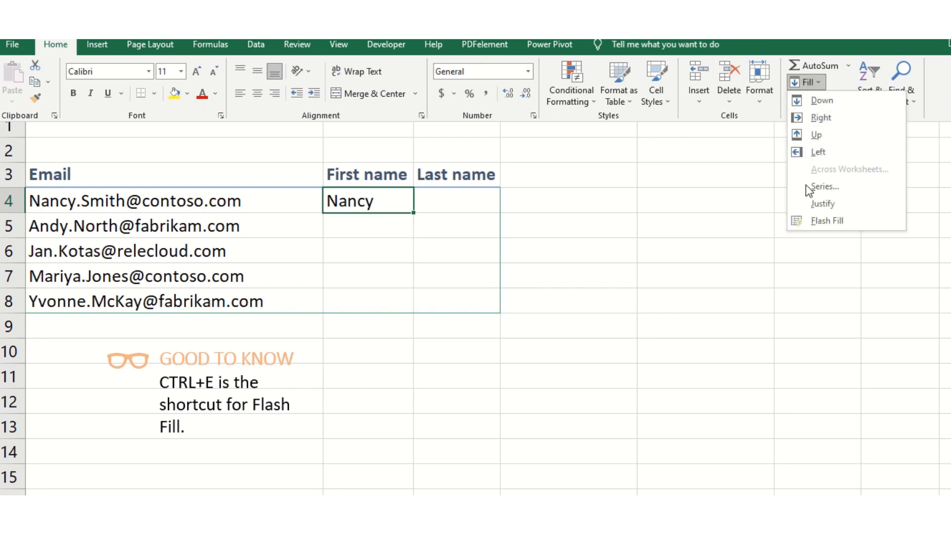
{"action": "left_click", "coordinate": [821, 220]}
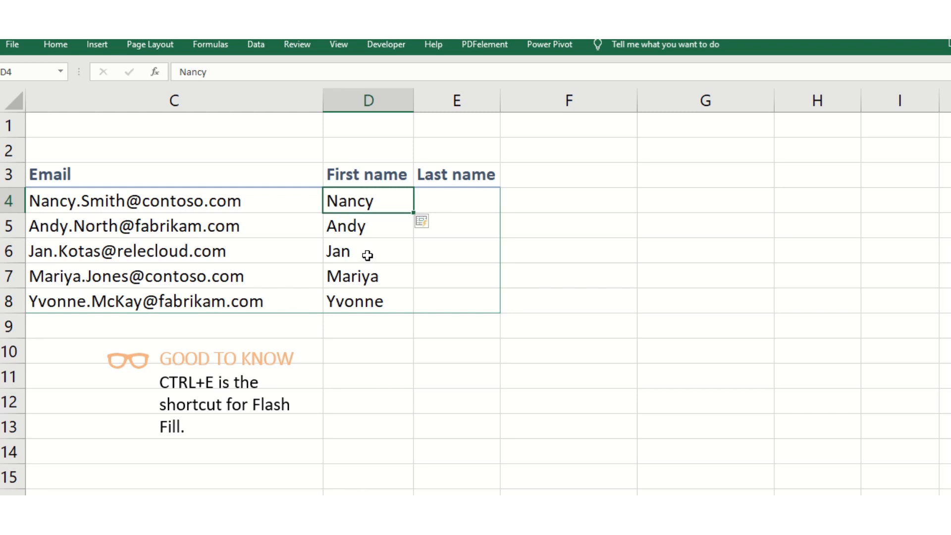
Enter the last name from the first email address in E4 and Flash Fill the Last name column.
{"action": "left_click", "coordinate": [456, 202]}
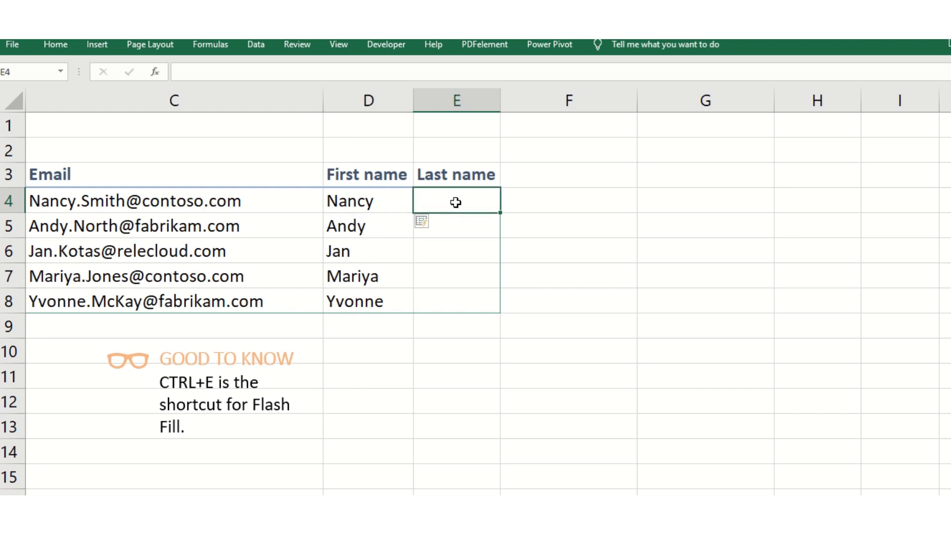
{"action": "type", "text": "Smith"}
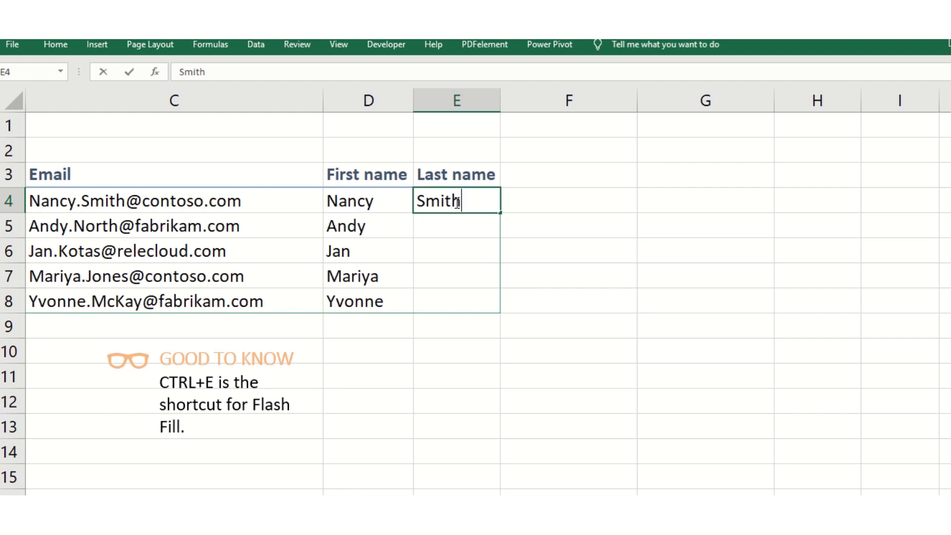
{"action": "left_click", "coordinate": [580, 281]}
{"action": "left_click", "coordinate": [458, 200]}
{"action": "left_click", "coordinate": [61, 46]}
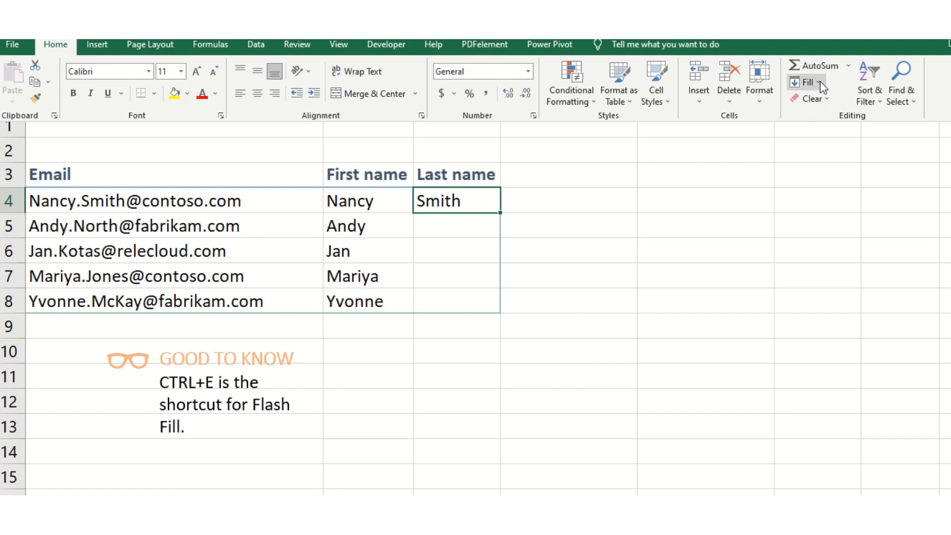
{"action": "left_click", "coordinate": [820, 84]}
{"action": "left_click", "coordinate": [848, 222]}
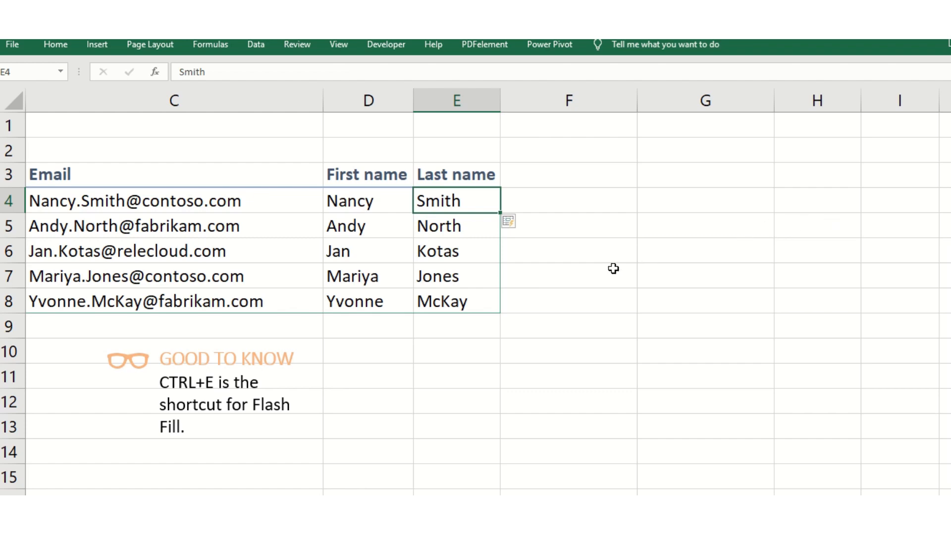
Enter contoso in F4 and Flash Fill the company names from the email addresses down column F.
{"action": "left_click", "coordinate": [567, 198]}
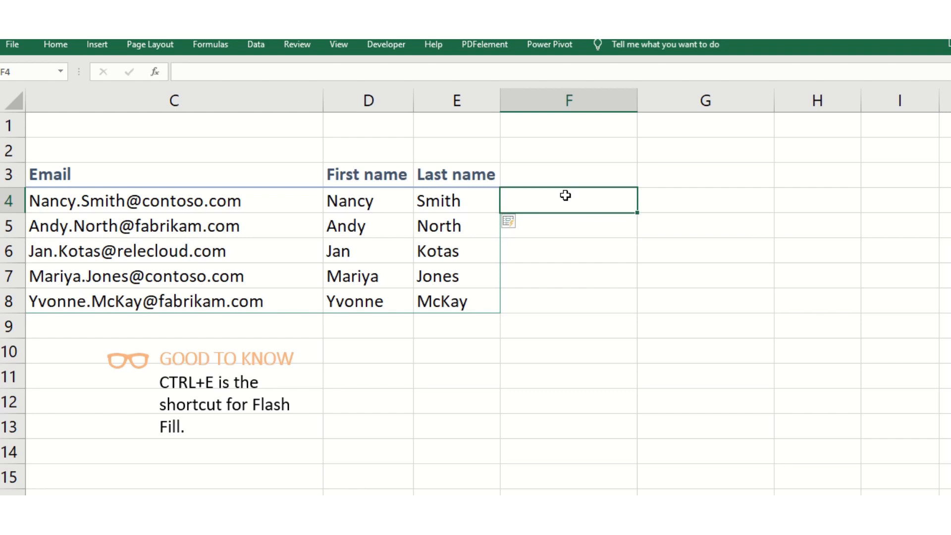
{"action": "type", "text": "cont"}
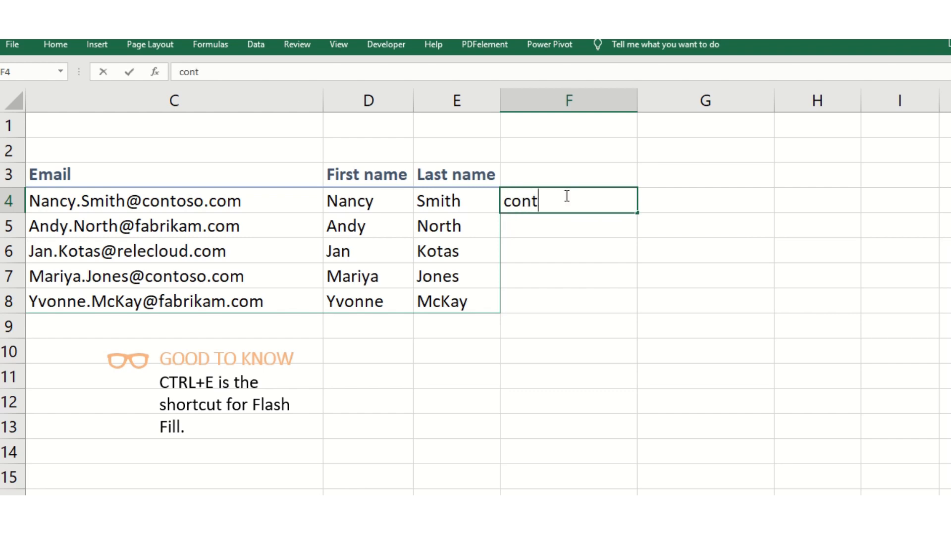
{"action": "type", "text": "oso"}
{"action": "left_click", "coordinate": [638, 302]}
{"action": "left_click", "coordinate": [534, 202]}
{"action": "left_click", "coordinate": [68, 49]}
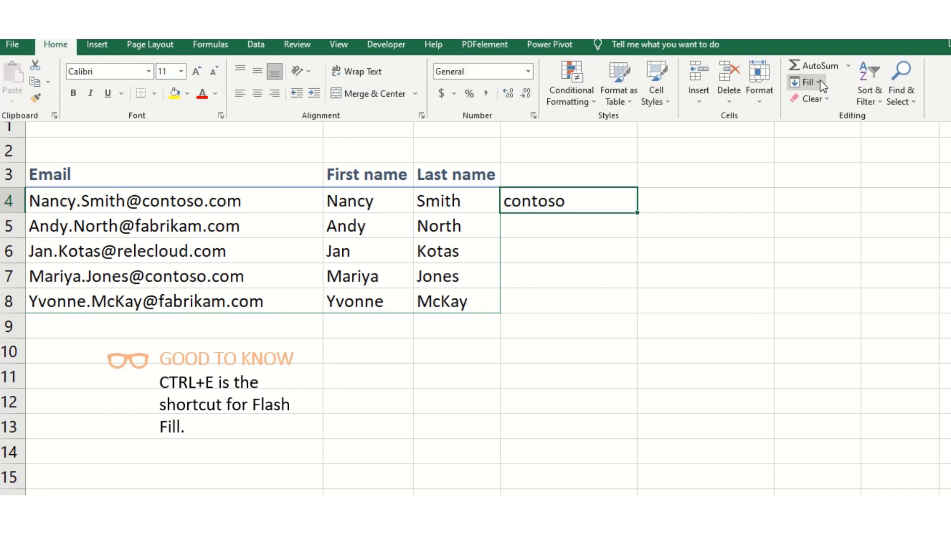
{"action": "left_click", "coordinate": [821, 82]}
{"action": "left_click", "coordinate": [828, 223]}
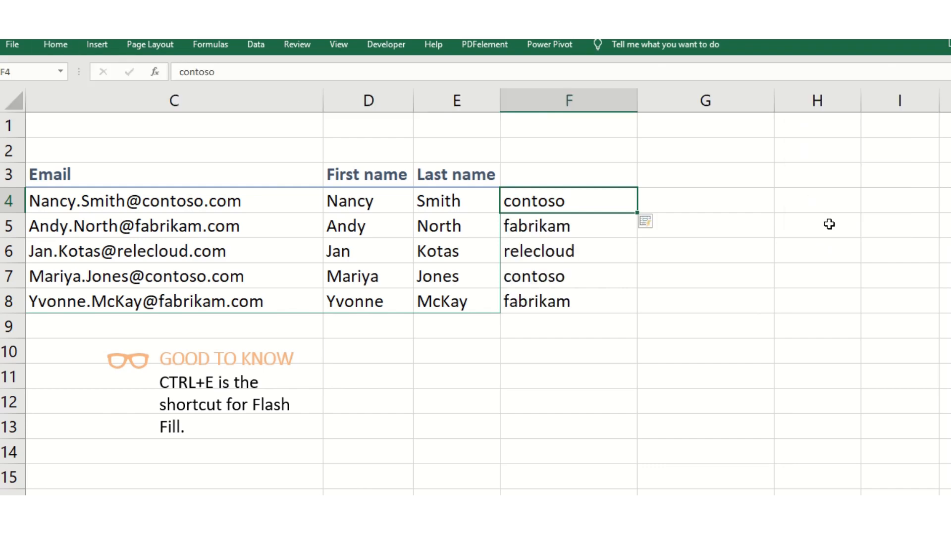
Enter .com in G4 and Flash Fill the domain endings of the email addresses in column G.
{"action": "left_click", "coordinate": [691, 193]}
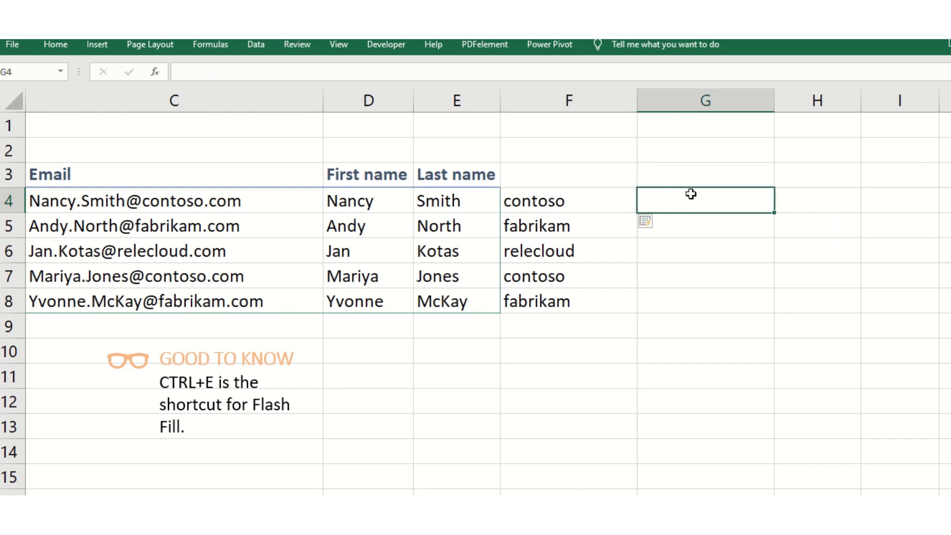
{"action": "type", "text": ".com"}
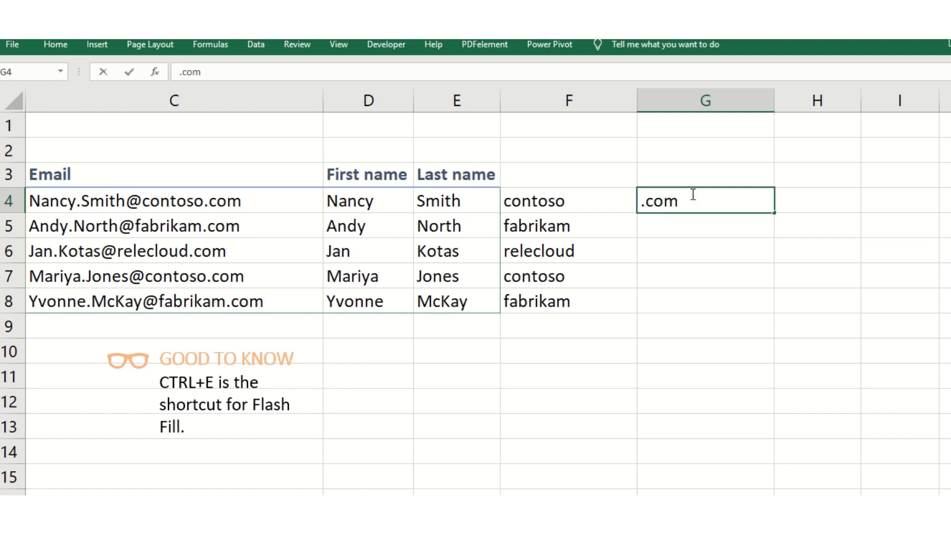
{"action": "left_click", "coordinate": [672, 257]}
{"action": "left_click", "coordinate": [691, 197]}
{"action": "left_click", "coordinate": [52, 49]}
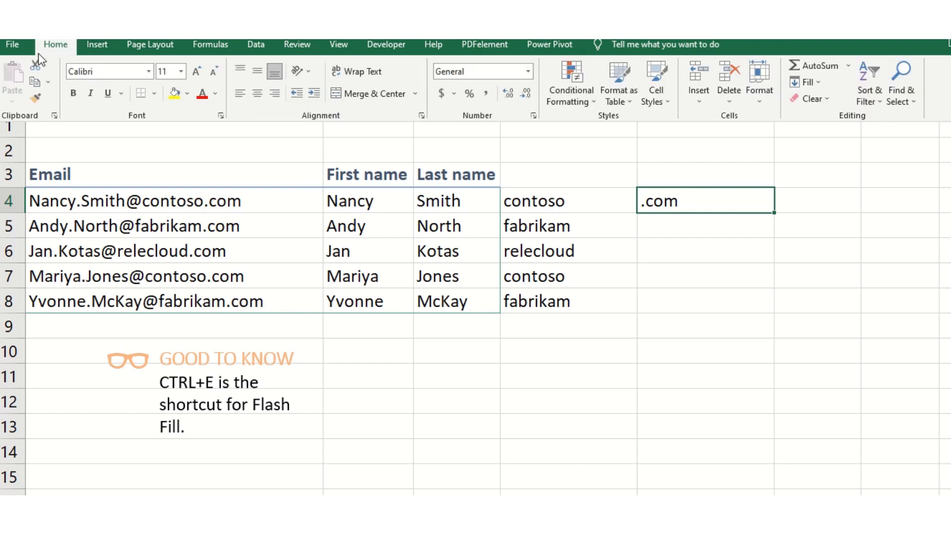
{"action": "left_click", "coordinate": [822, 82]}
{"action": "left_click", "coordinate": [821, 221]}
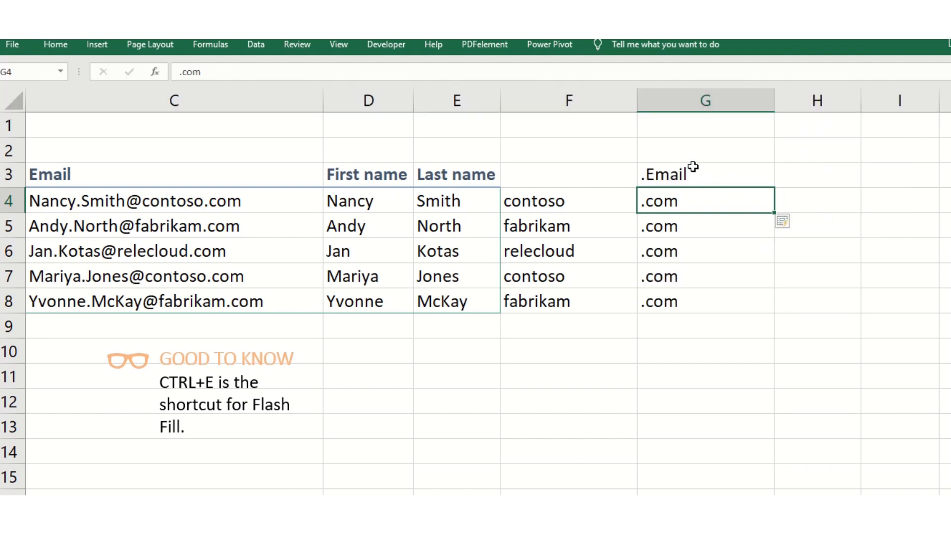
Add the header "company" in F3 above the extracted company names.
{"action": "left_click", "coordinate": [565, 174]}
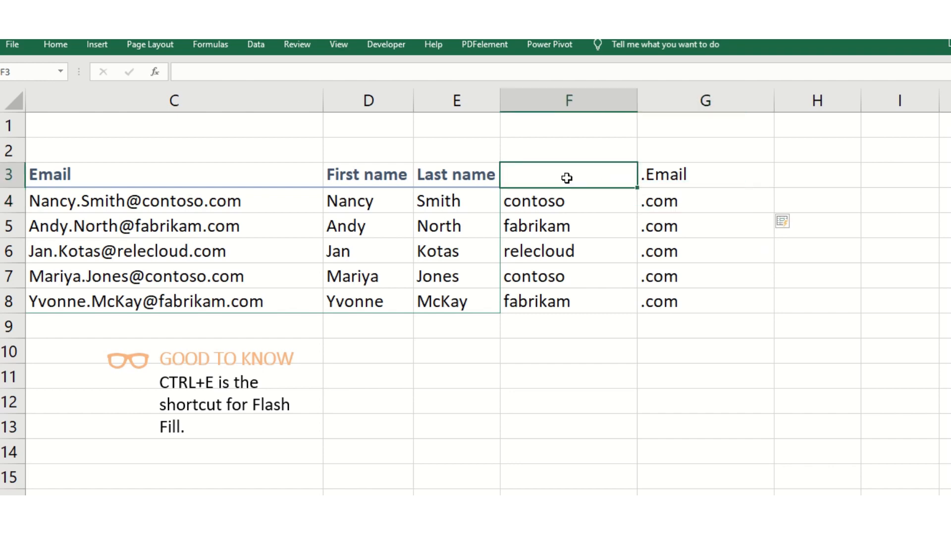
{"action": "type", "text": "comp"}
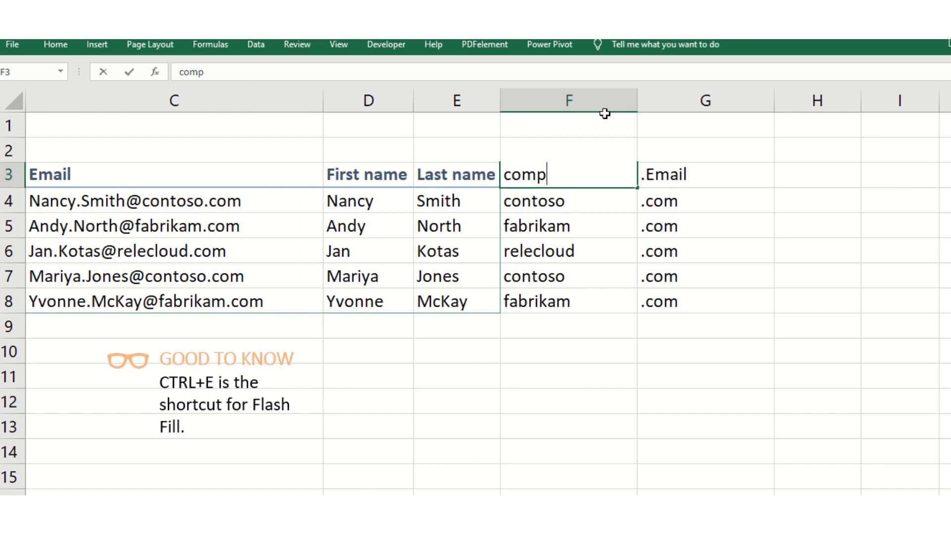
{"action": "type", "text": "any"}
{"action": "left_click", "coordinate": [782, 298]}
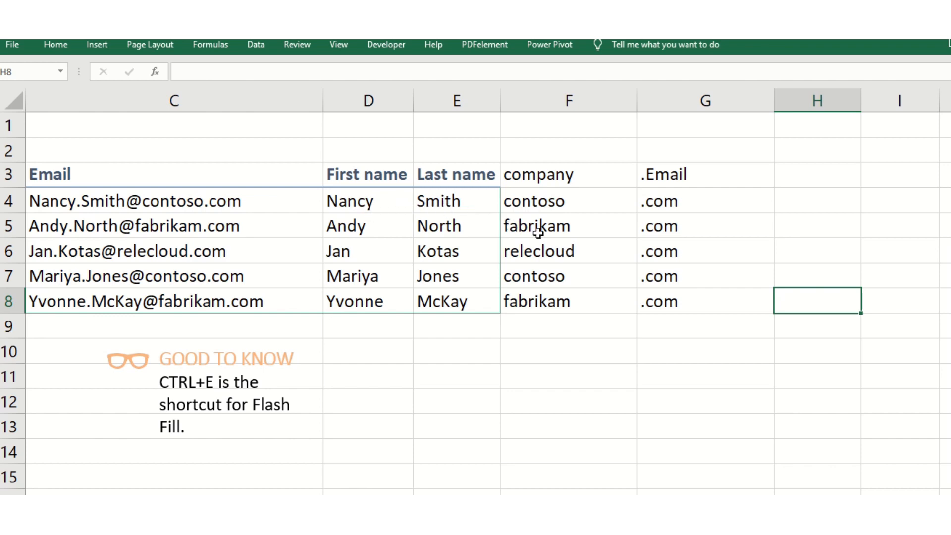
{"action": "left_click", "coordinate": [156, 331]}
{"action": "left_click_drag", "start_coordinate": [156, 331], "coordinate": [248, 432]}
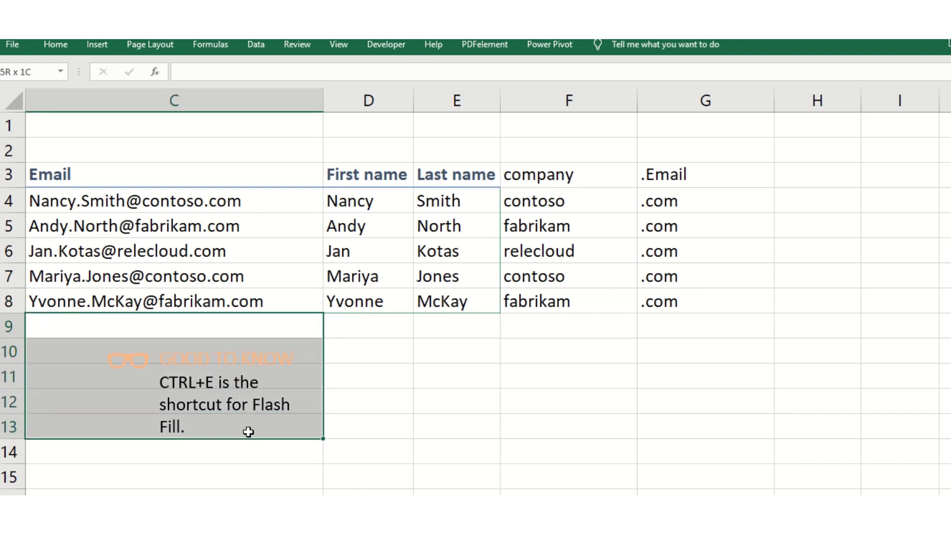
{"action": "left_click", "coordinate": [417, 413]}
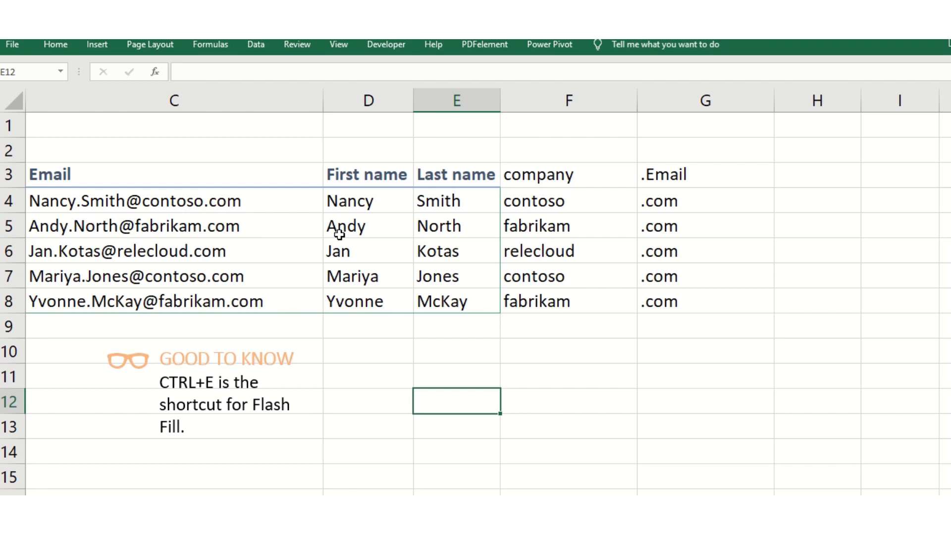
Clear the filled results in D5:G8, keeping the example entries in row 4.
{"action": "left_click_drag", "start_coordinate": [355, 224], "coordinate": [655, 292]}
{"action": "key", "text": "Delete"}
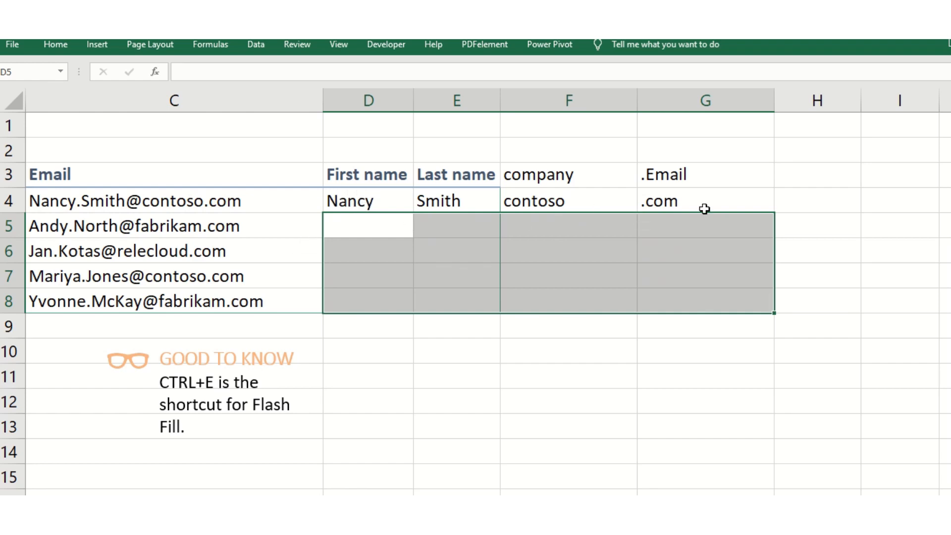
{"action": "left_click", "coordinate": [565, 386]}
Flash Fill the first name, last name, company and domain ending columns again from their row 4 examples.
{"action": "left_click", "coordinate": [350, 203]}
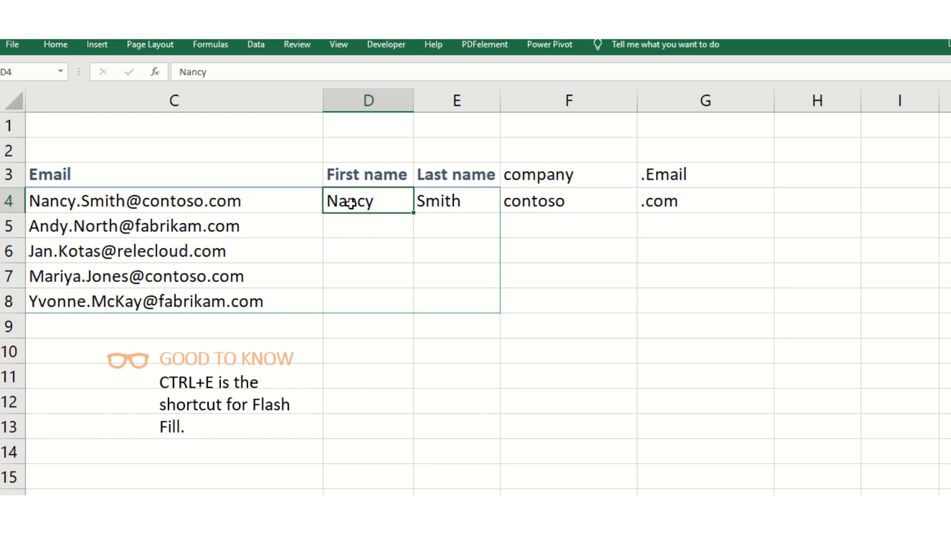
{"action": "key", "text": "ctrl+e"}
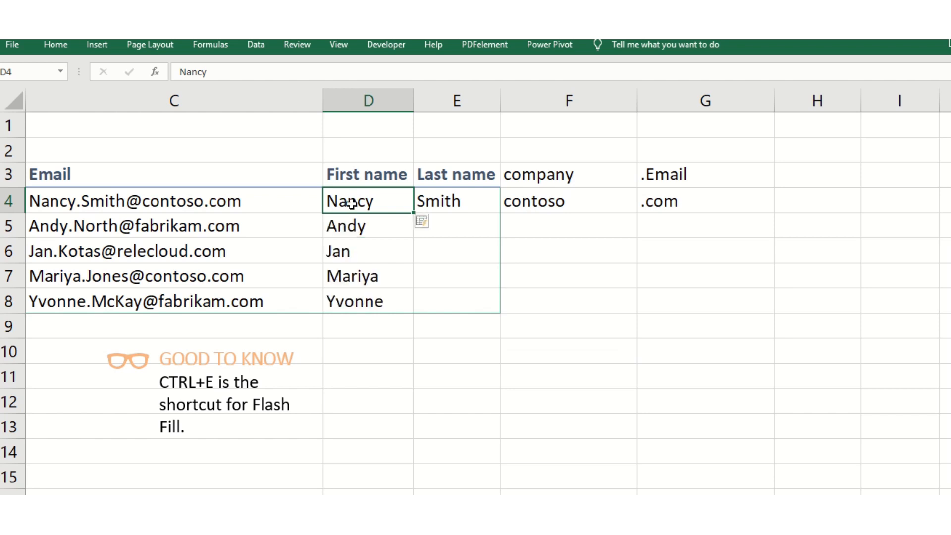
{"action": "key", "text": "Right"}
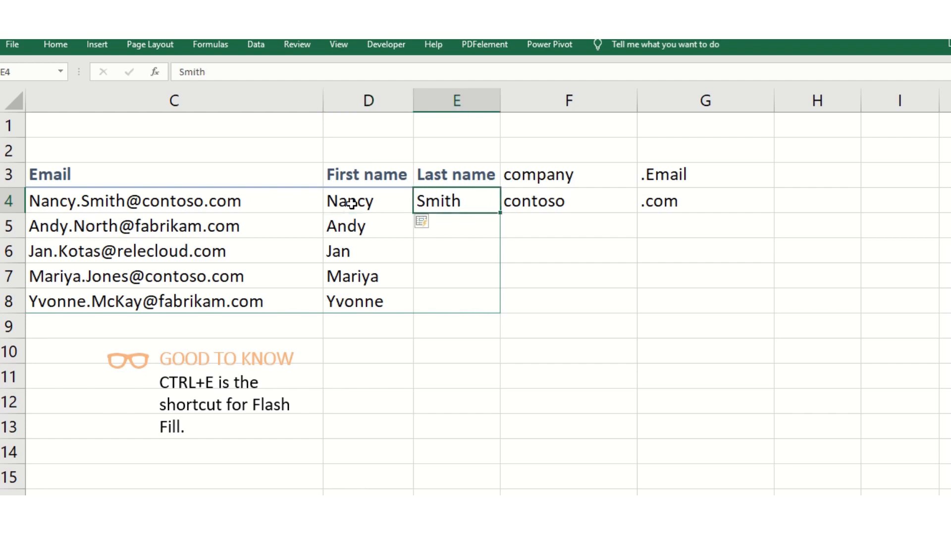
{"action": "key", "text": "ctrl+e"}
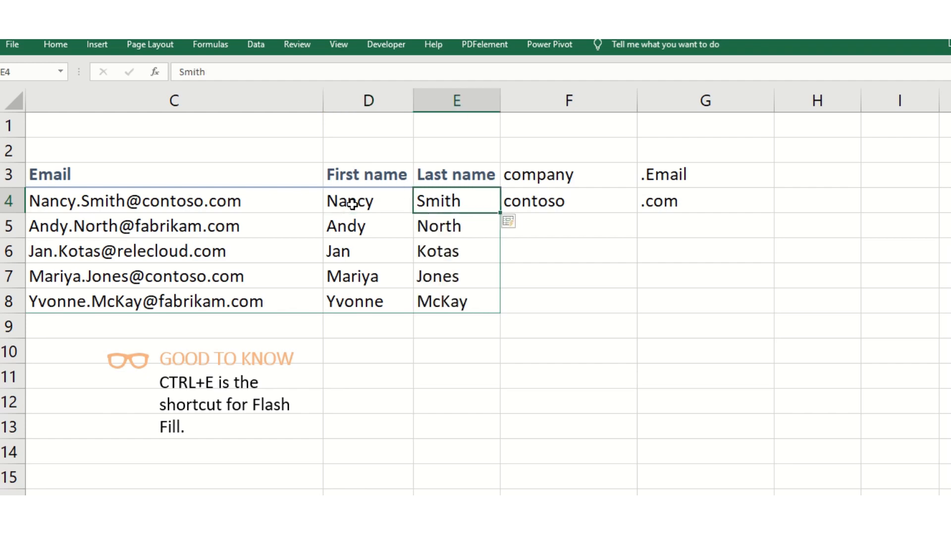
{"action": "key", "text": "Right"}
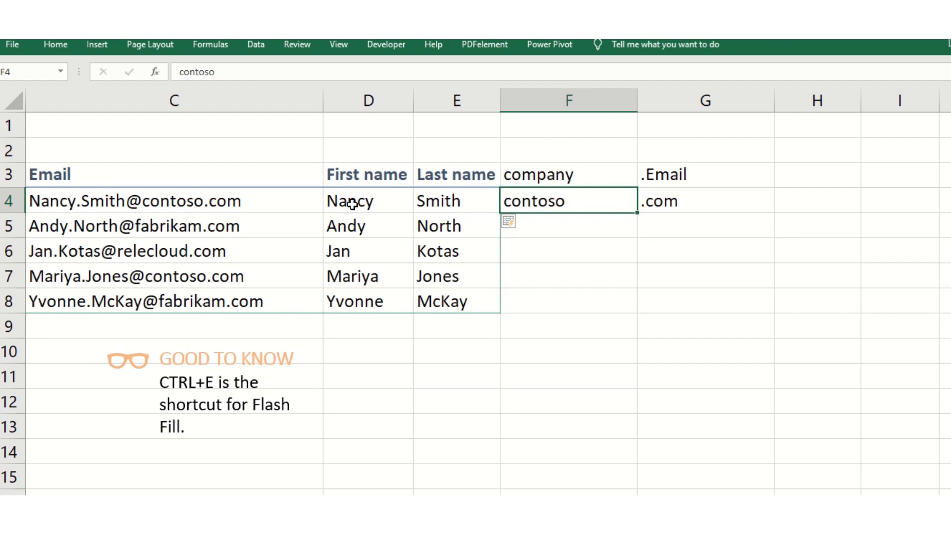
{"action": "key", "text": "ctrl+e"}
{"action": "key", "text": "Right"}
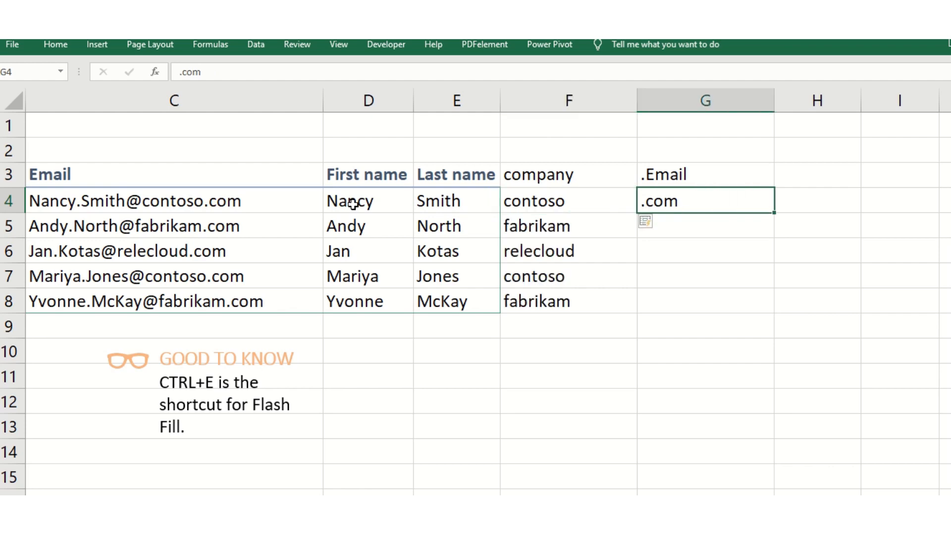
{"action": "key", "text": "ctrl+e"}
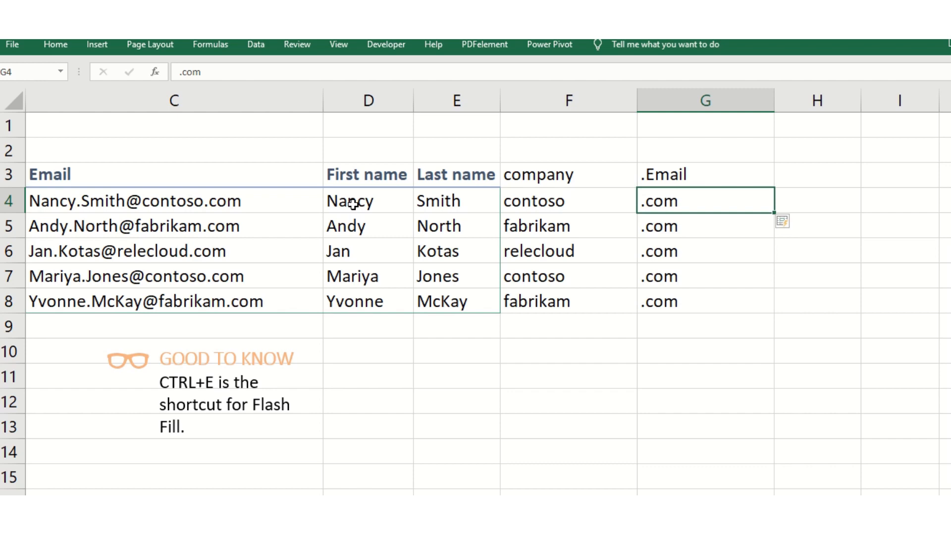
{"action": "left_click_drag", "start_coordinate": [352, 204], "coordinate": [691, 309]}
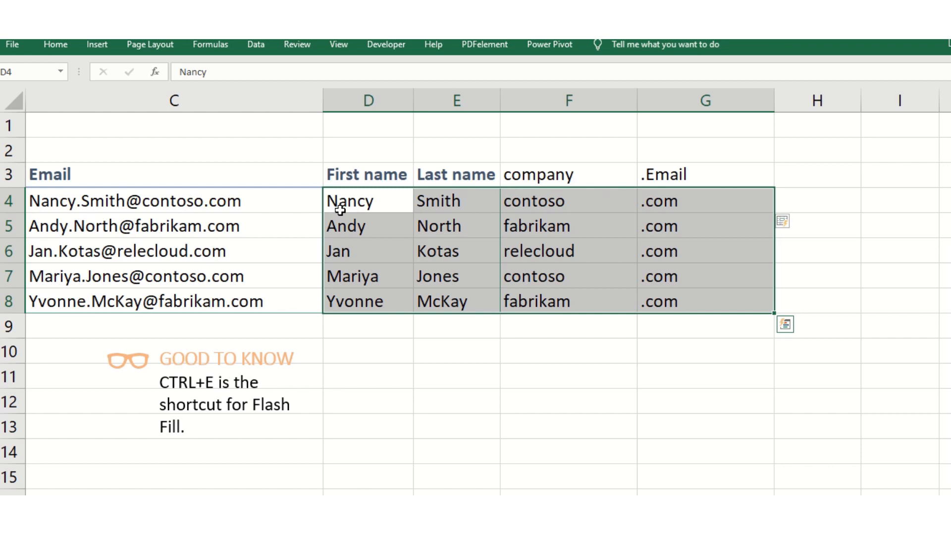
Start Text to Columns on the comma-separated records in C31:C38 as delimited data, with comma as the only delimiter.
{"action": "scroll", "coordinate": [308, 259], "scroll_direction": "down", "scroll_amount": 4}
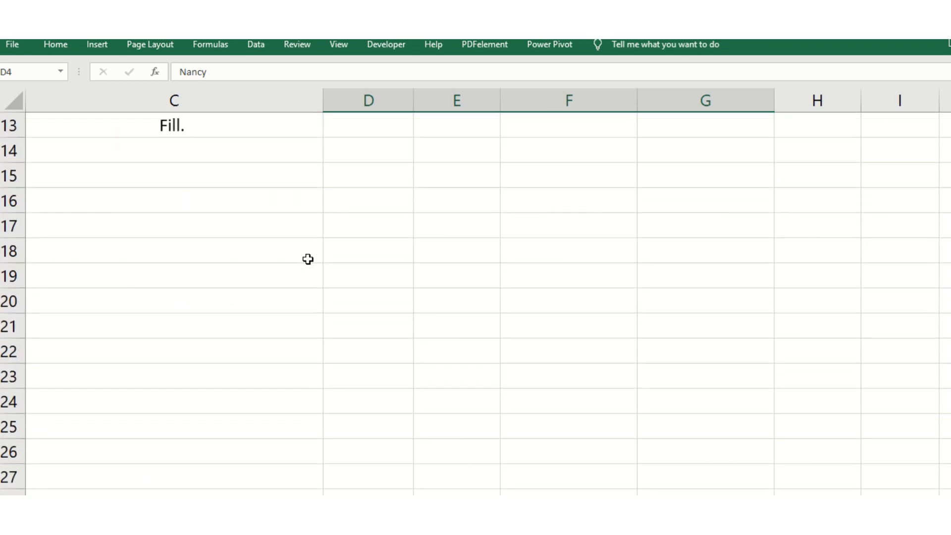
{"action": "scroll", "coordinate": [307, 258], "scroll_direction": "down", "scroll_amount": 5}
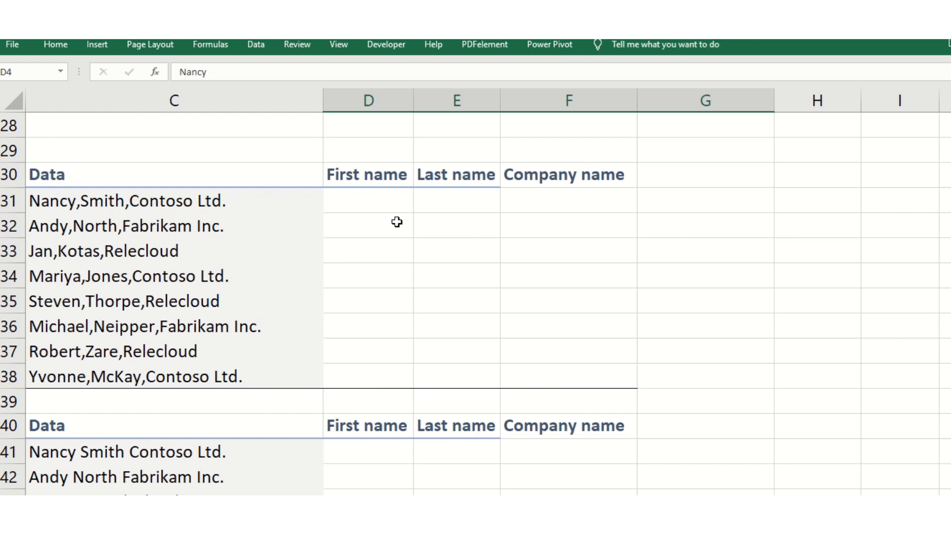
{"action": "left_click_drag", "start_coordinate": [40, 200], "coordinate": [176, 373]}
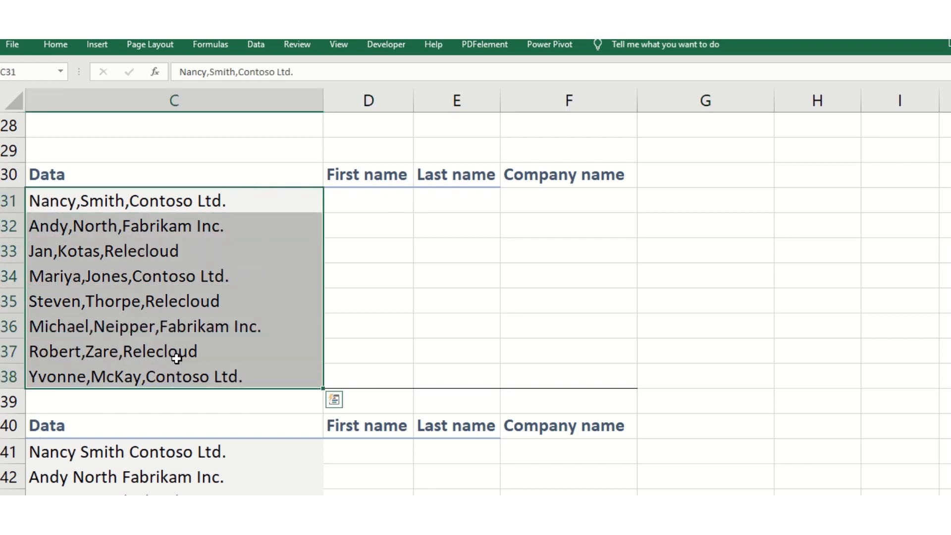
{"action": "left_click", "coordinate": [259, 50]}
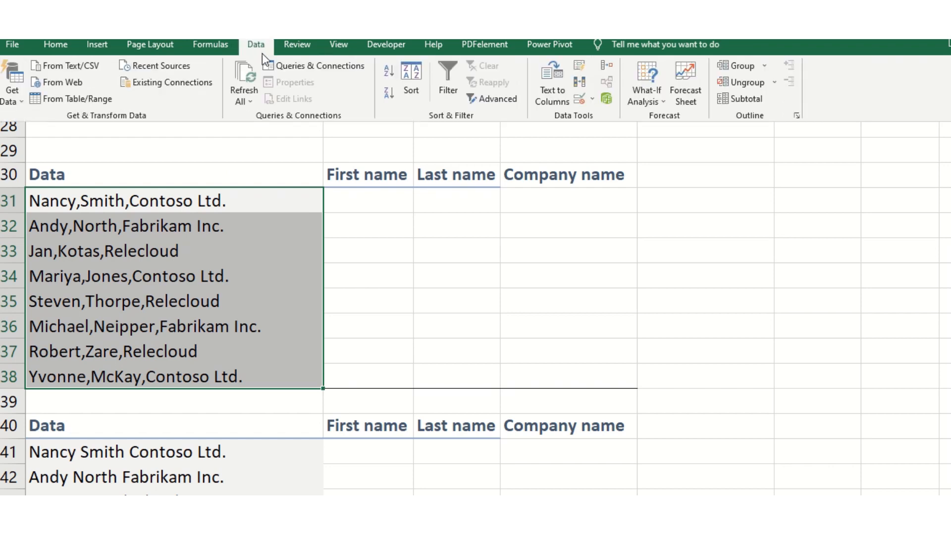
{"action": "left_click", "coordinate": [555, 97]}
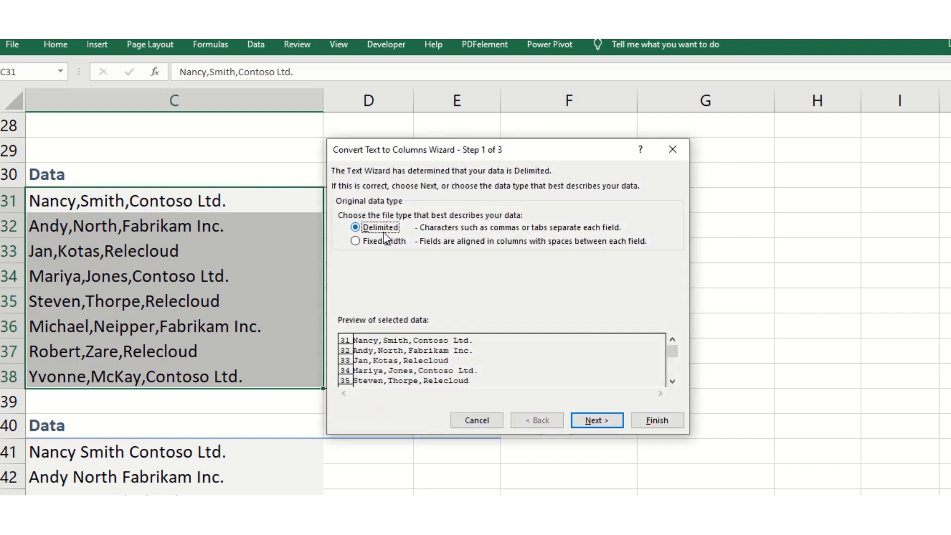
{"action": "left_click", "coordinate": [356, 242]}
{"action": "left_click", "coordinate": [355, 228]}
{"action": "left_click", "coordinate": [597, 421]}
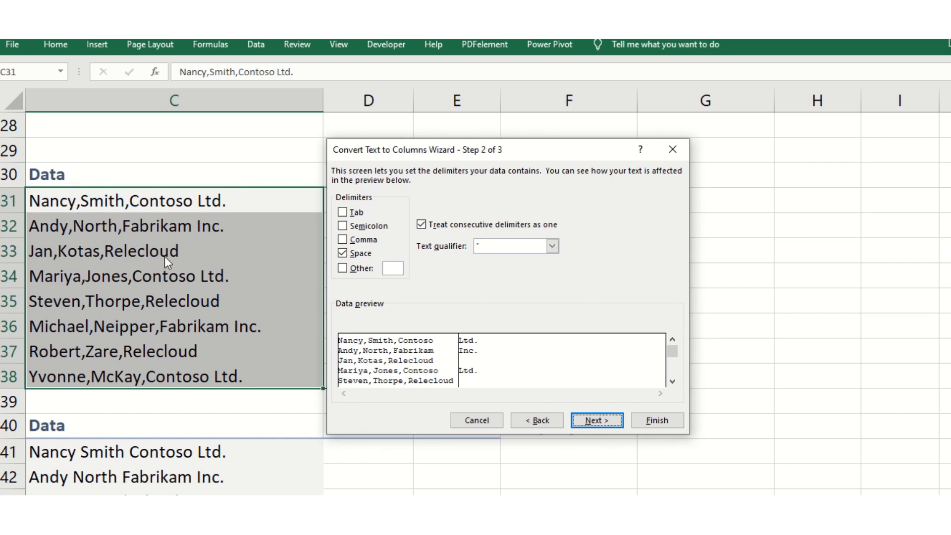
{"action": "left_click", "coordinate": [349, 240]}
{"action": "left_click", "coordinate": [341, 254]}
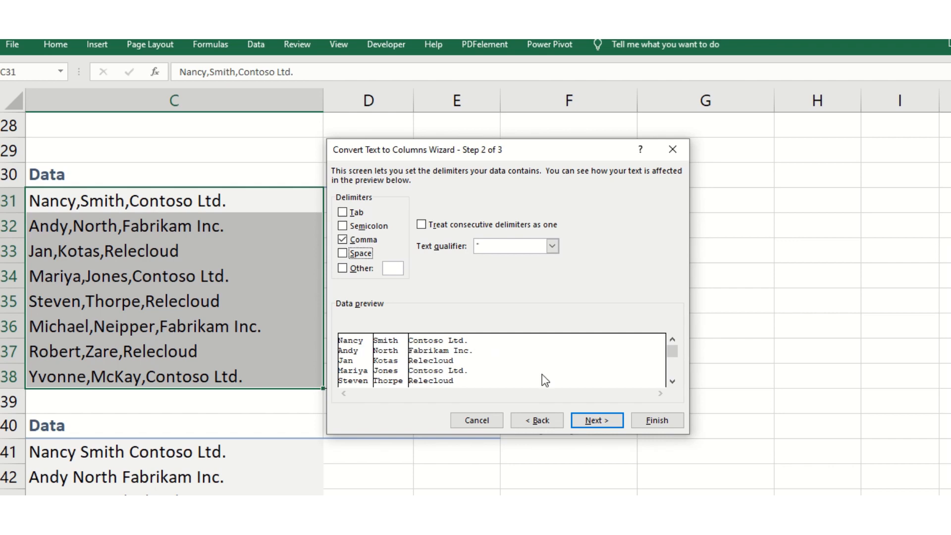
Try finishing the split in General format with destination $C$31, replacing the existing data, and undo it.
{"action": "left_click", "coordinate": [597, 420]}
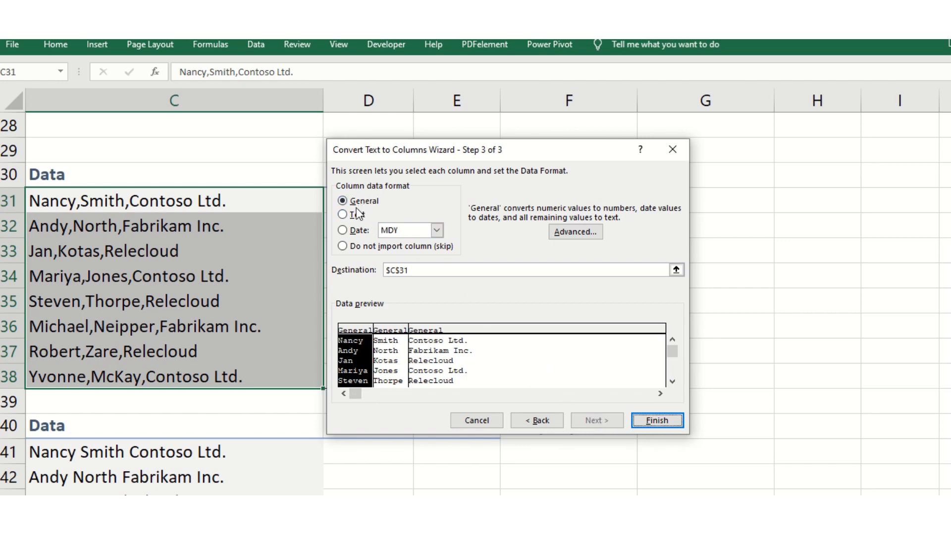
{"action": "left_click", "coordinate": [429, 271]}
{"action": "left_click_drag", "start_coordinate": [383, 272], "coordinate": [429, 270]}
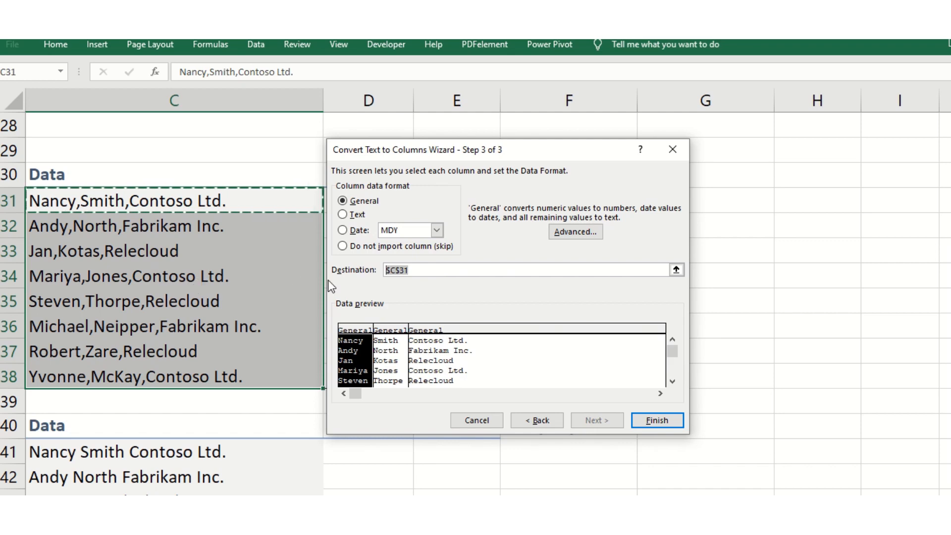
{"action": "left_click", "coordinate": [445, 270]}
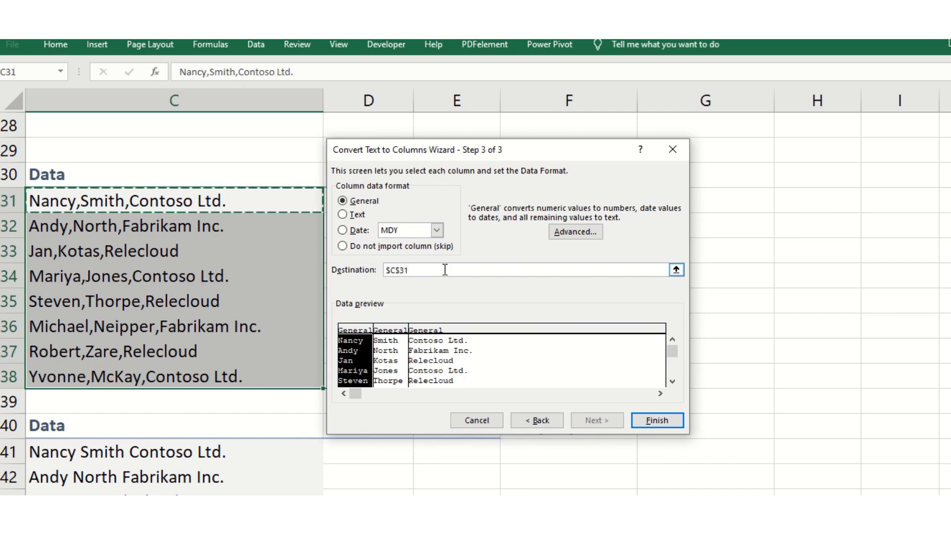
{"action": "left_click", "coordinate": [647, 422]}
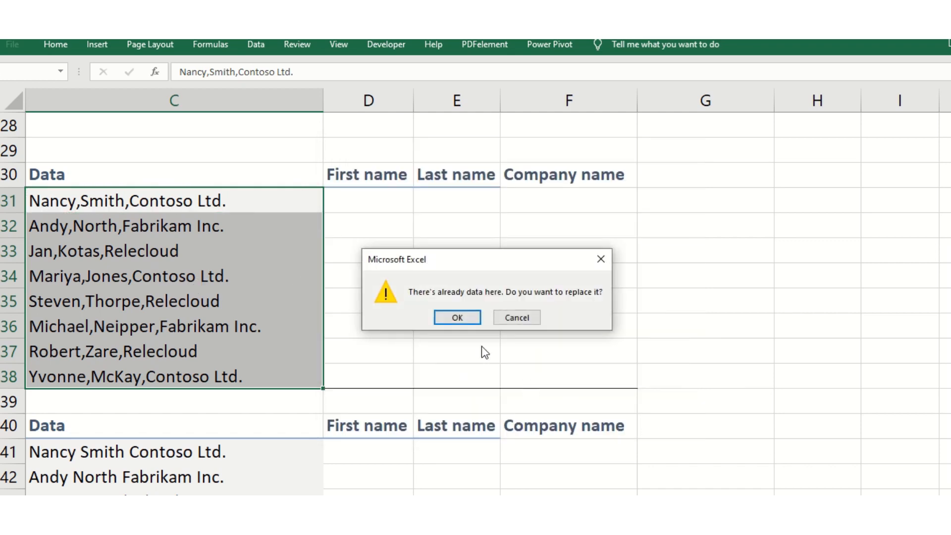
{"action": "left_click", "coordinate": [455, 320]}
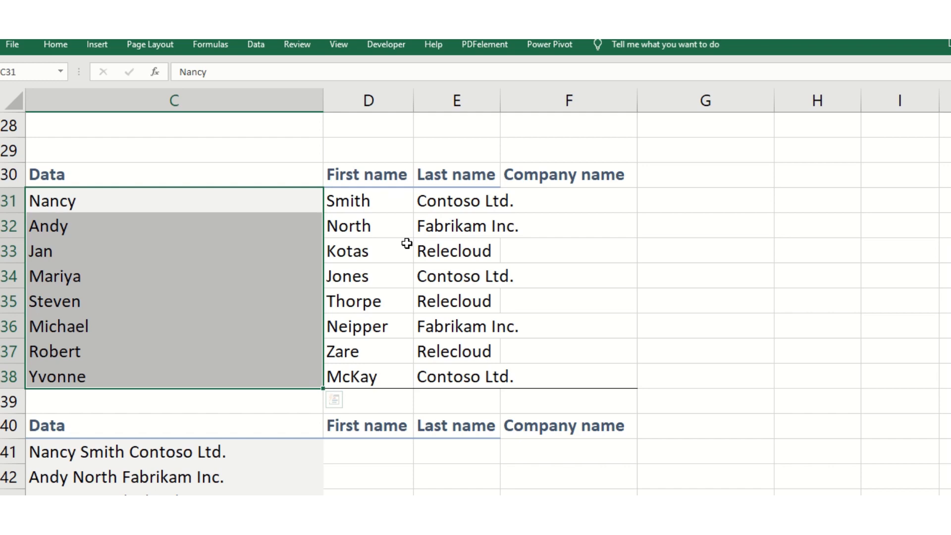
{"action": "key", "text": "ctrl+z"}
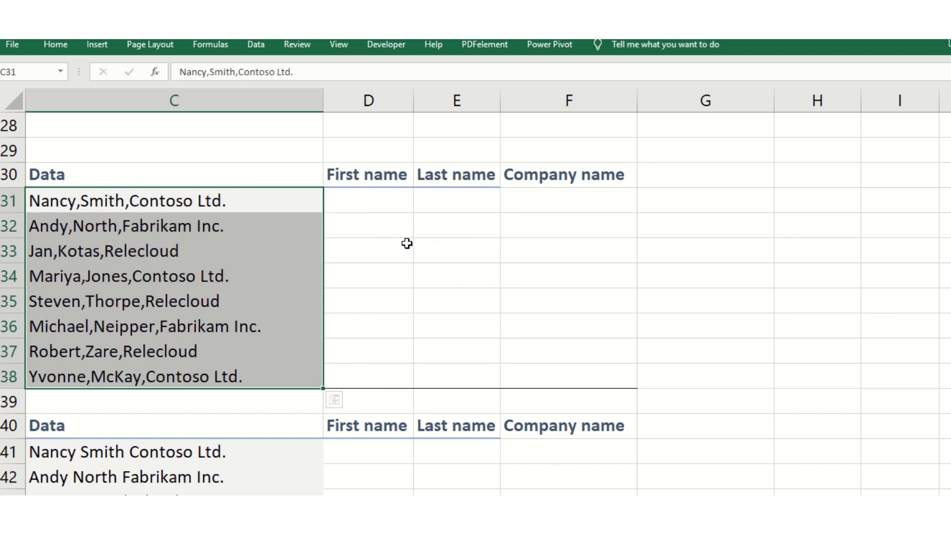
Start Text to Columns again on C31:C38, keeping delimited data with the comma delimiter, and proceed to the destination settings.
{"action": "left_click", "coordinate": [259, 44]}
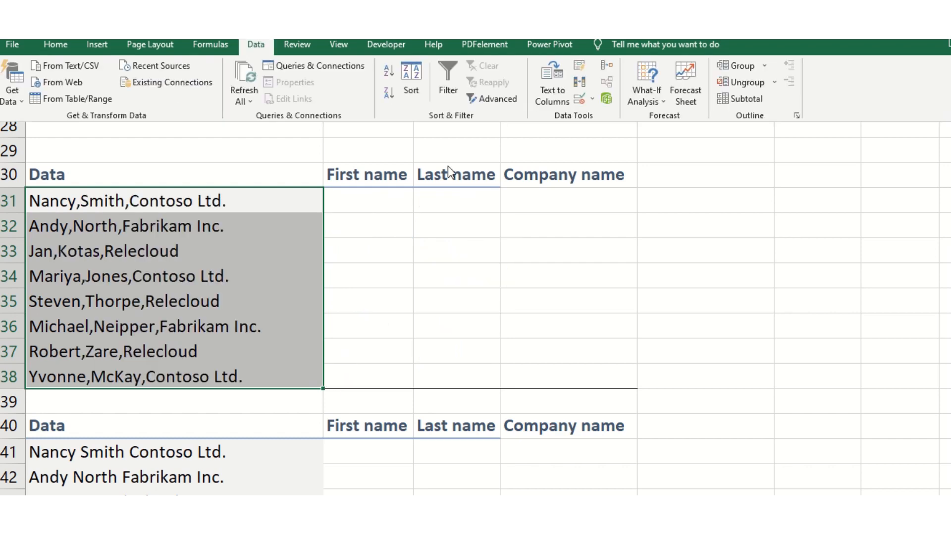
{"action": "left_click", "coordinate": [566, 96]}
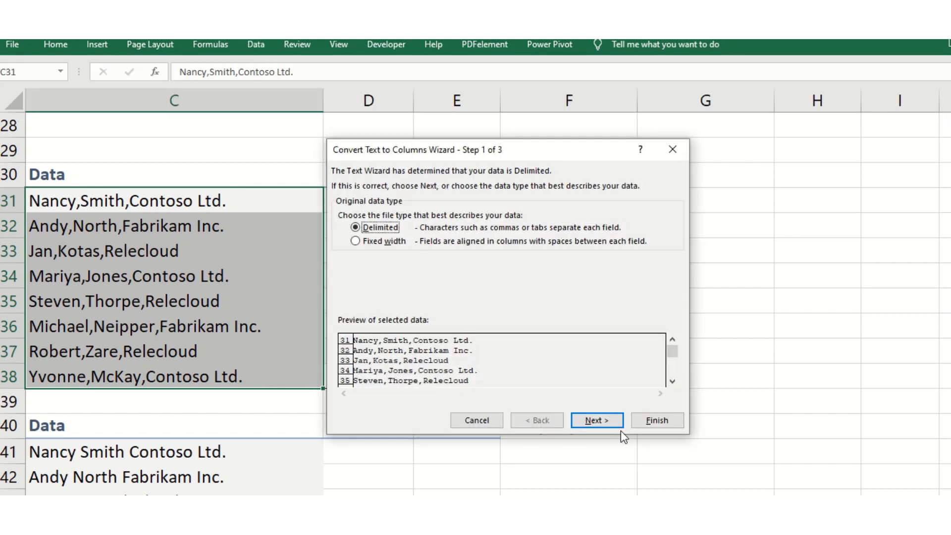
{"action": "left_click", "coordinate": [602, 420]}
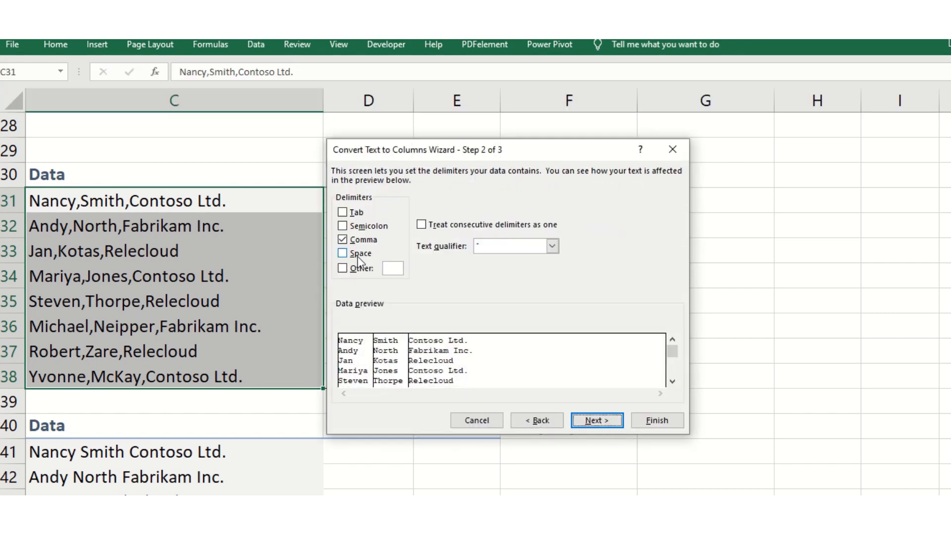
{"action": "left_click", "coordinate": [598, 424]}
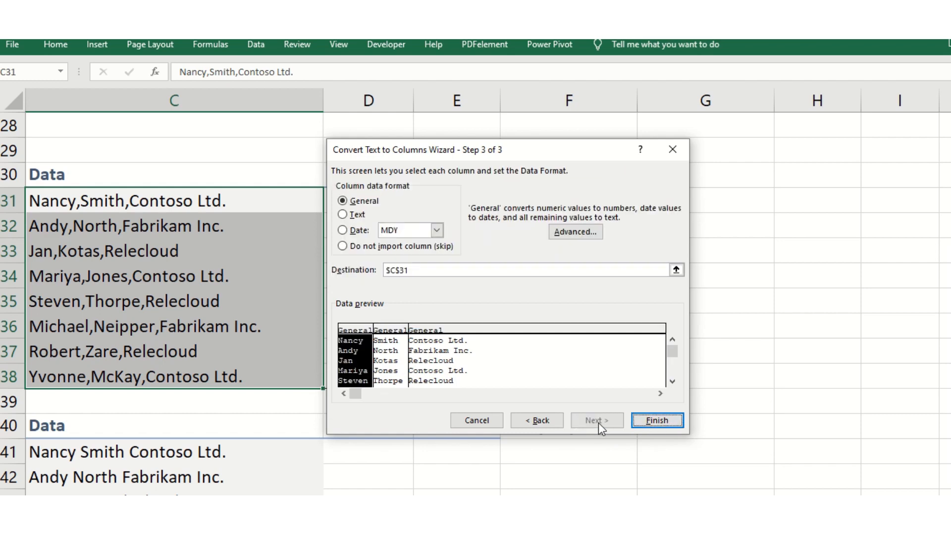
{"action": "left_click", "coordinate": [399, 272]}
{"action": "left_click", "coordinate": [745, 275]}
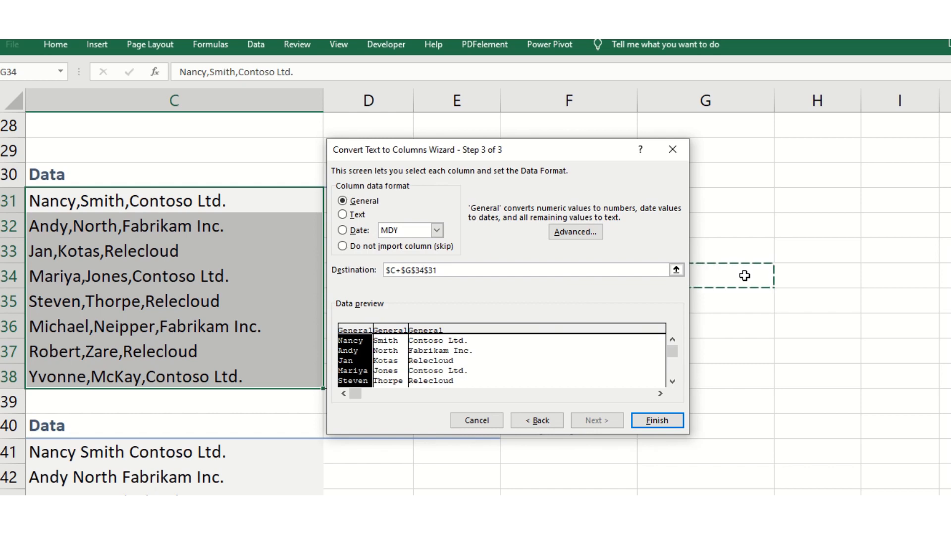
{"action": "key", "text": "ctrl+z"}
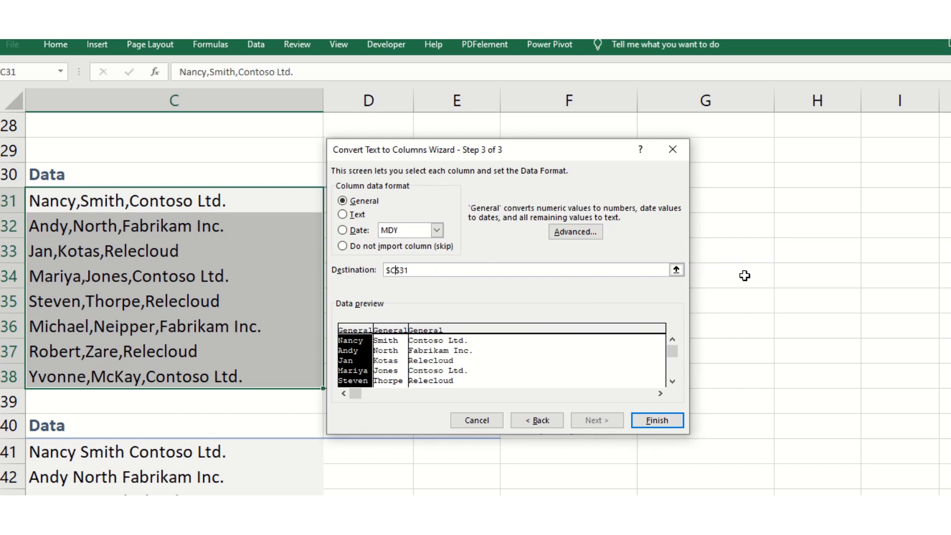
{"action": "left_click", "coordinate": [438, 269]}
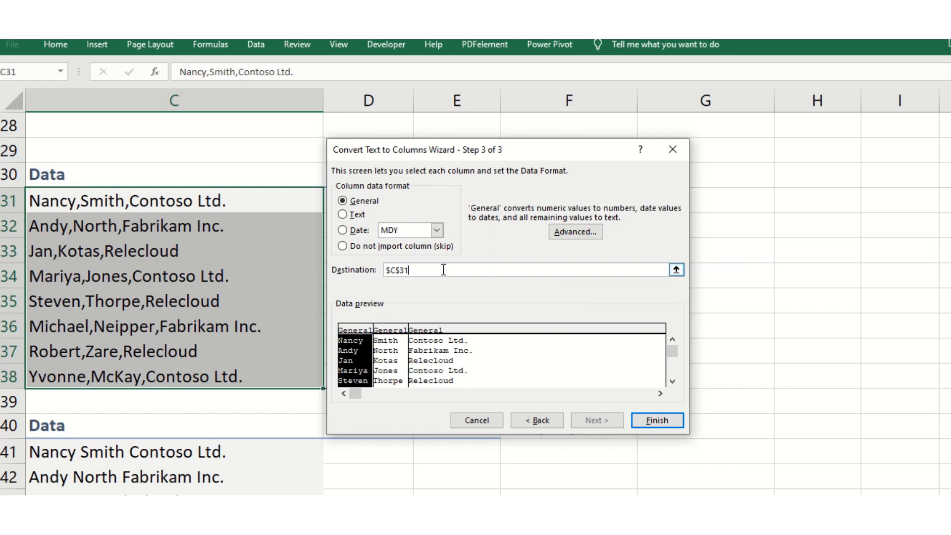
{"action": "type", "text": "+"}
{"action": "left_click", "coordinate": [753, 255]}
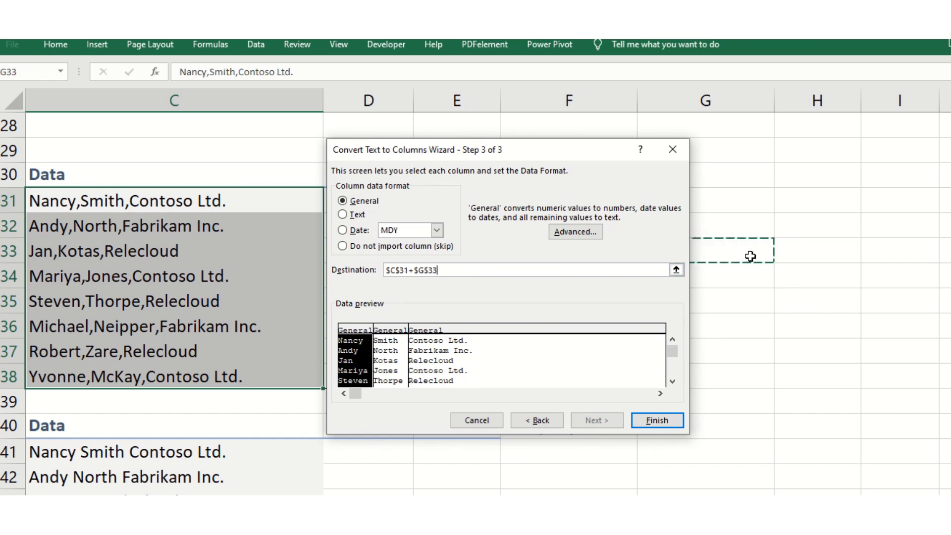
{"action": "key", "text": "ctrl+z"}
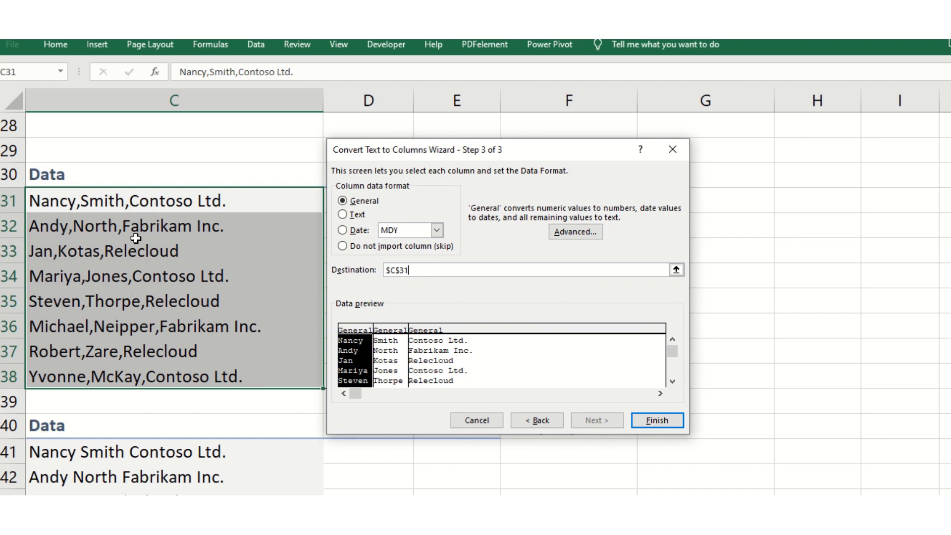
Set the split's destination to $D$31 and finish it, accepting replacement of the existing data.
{"action": "left_click", "coordinate": [398, 269]}
{"action": "left_click", "coordinate": [652, 420]}
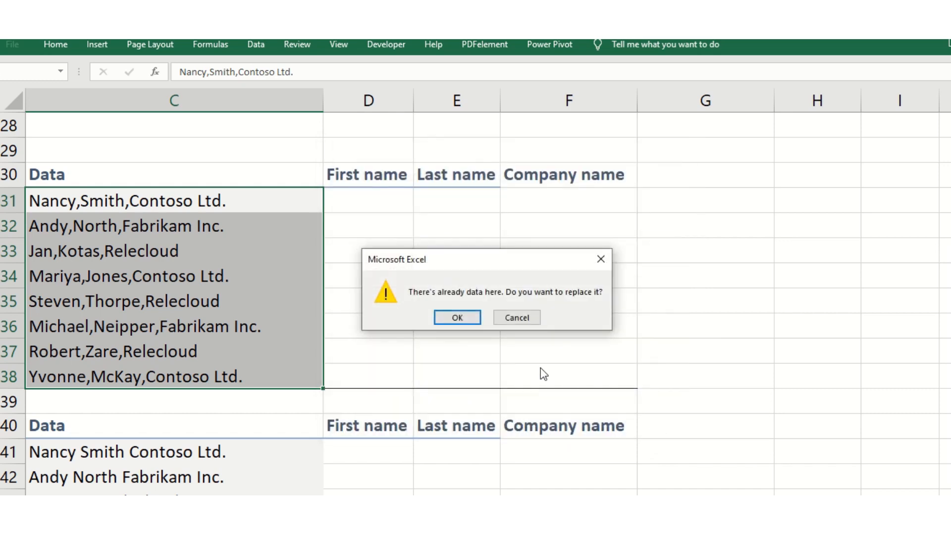
{"action": "left_click", "coordinate": [444, 319]}
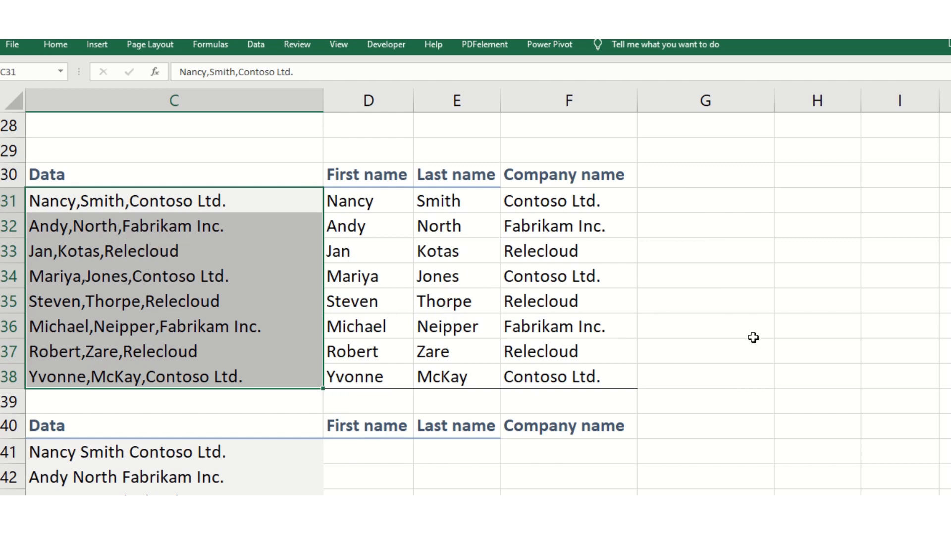
{"action": "left_click", "coordinate": [707, 278]}
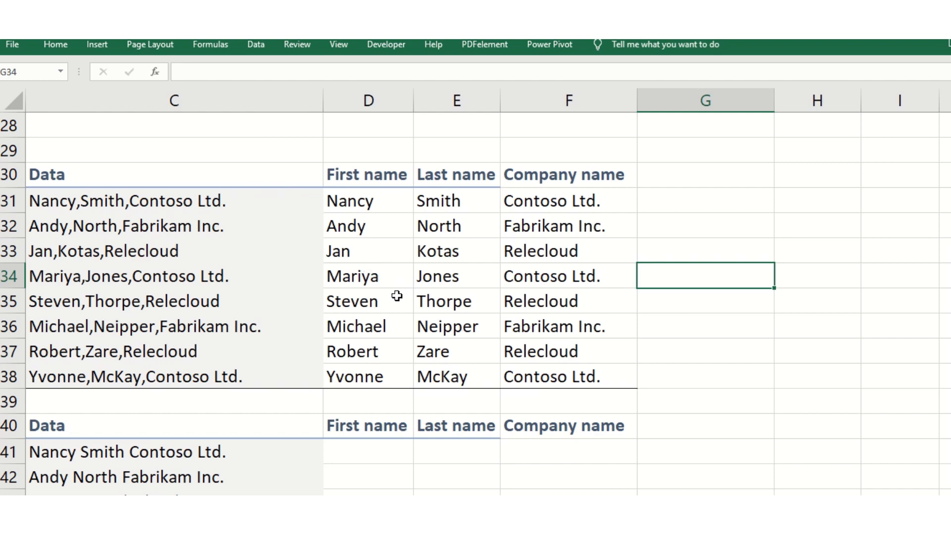
Start Text to Columns on the space-separated records in C41:C48 as delimited data, with space as the only delimiter.
{"action": "scroll", "coordinate": [394, 294], "scroll_direction": "down", "scroll_amount": 3}
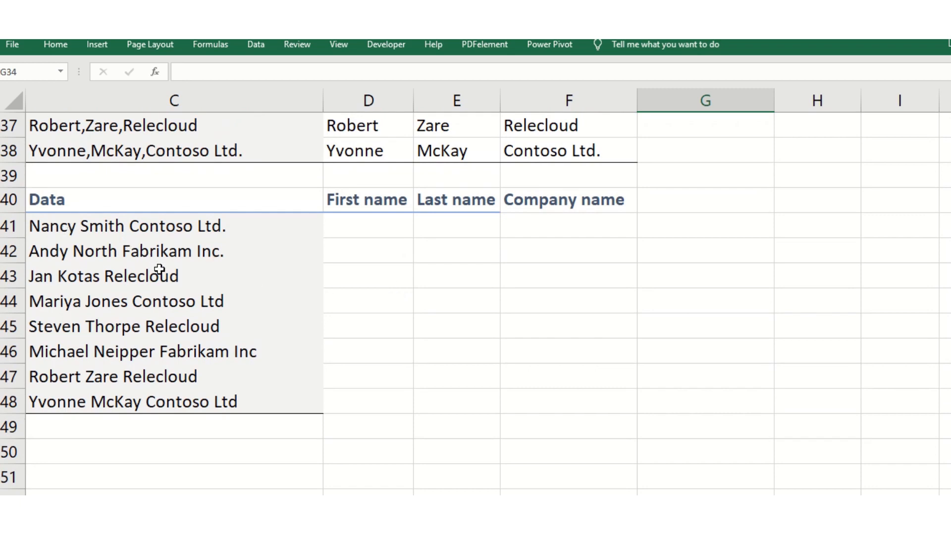
{"action": "scroll", "coordinate": [157, 268], "scroll_direction": "up", "scroll_amount": 3}
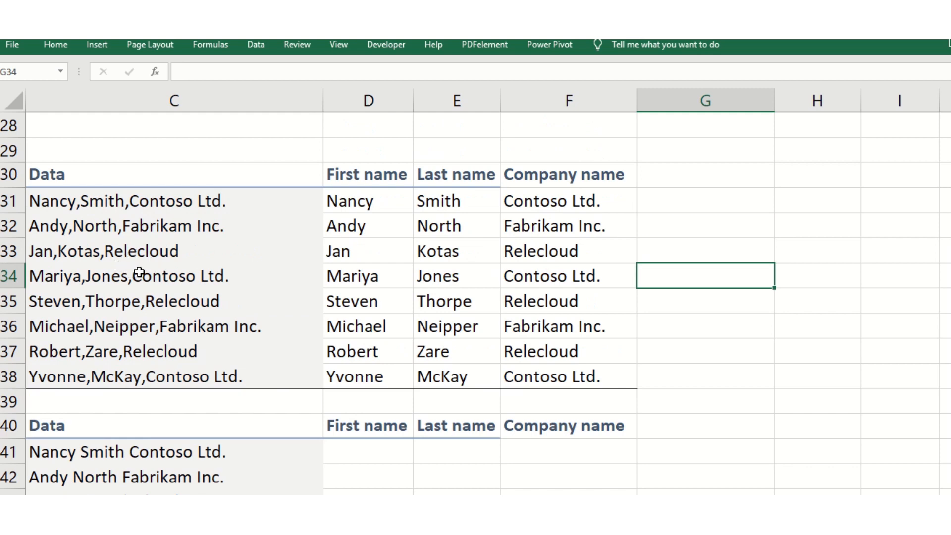
{"action": "scroll", "coordinate": [144, 272], "scroll_direction": "down", "scroll_amount": 3}
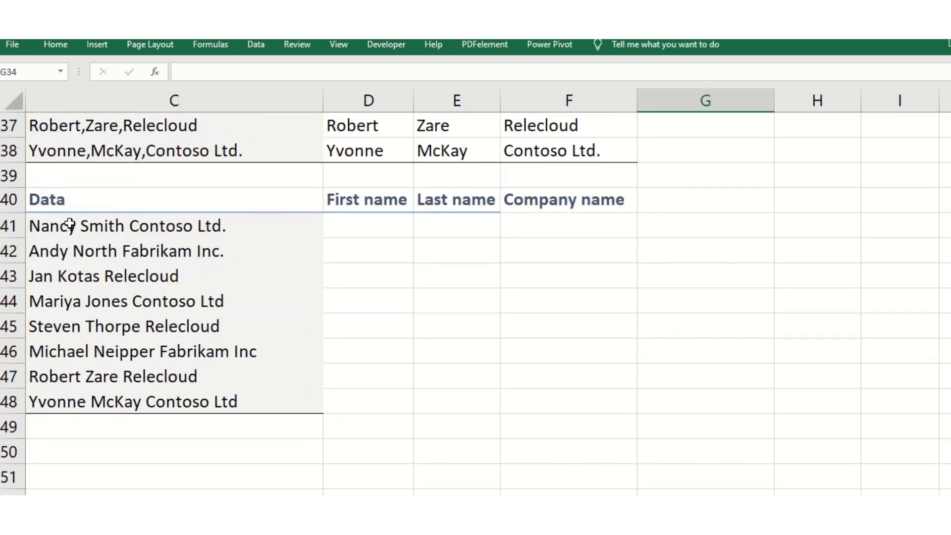
{"action": "left_click_drag", "start_coordinate": [39, 226], "coordinate": [169, 396]}
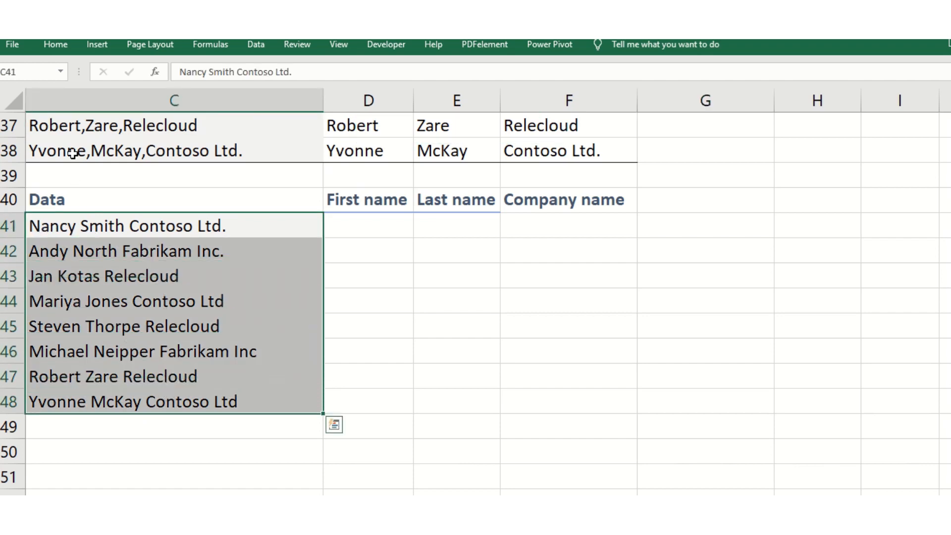
{"action": "left_click", "coordinate": [257, 47]}
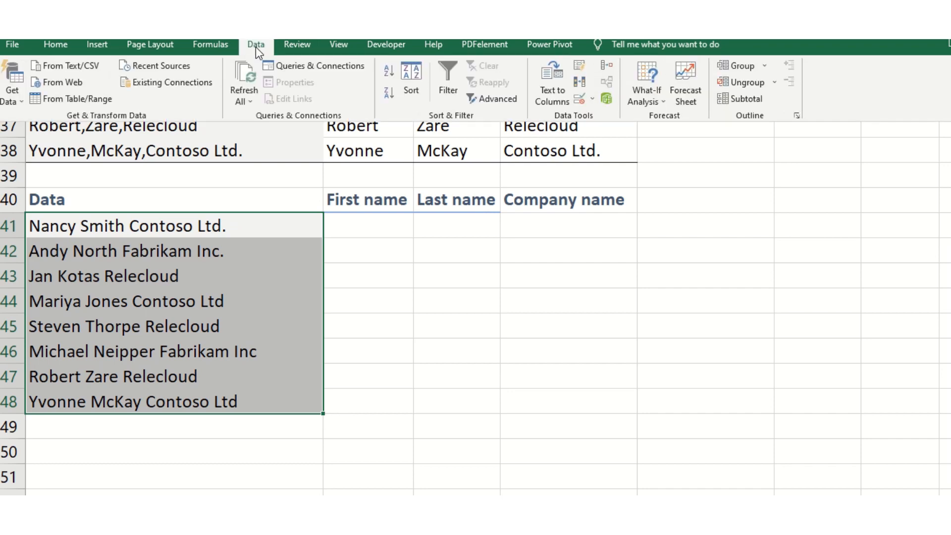
{"action": "left_click", "coordinate": [555, 96]}
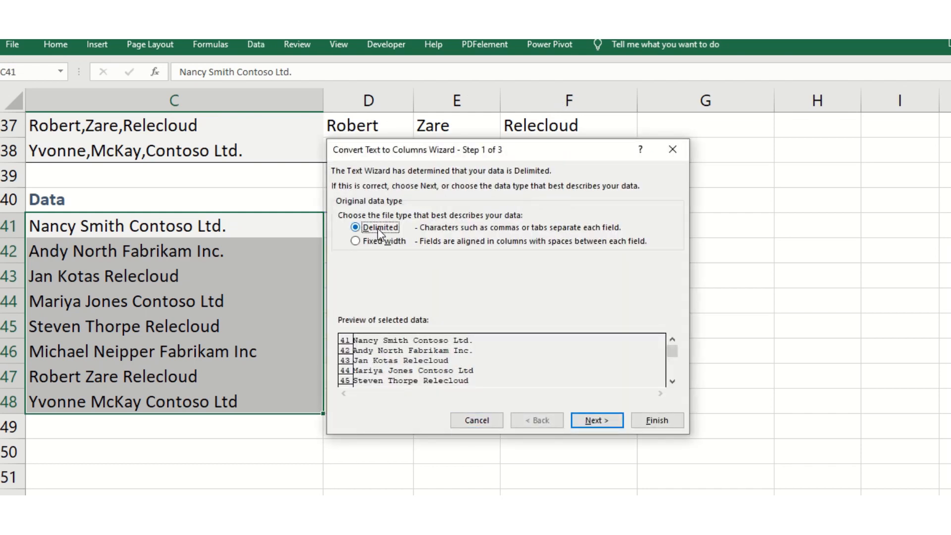
{"action": "left_click", "coordinate": [604, 419]}
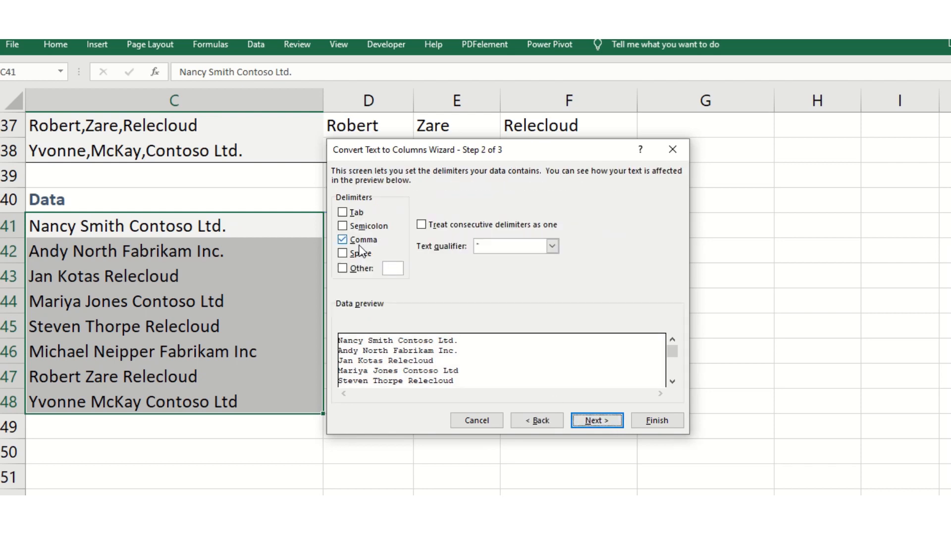
{"action": "left_click", "coordinate": [343, 241]}
{"action": "left_click", "coordinate": [342, 254]}
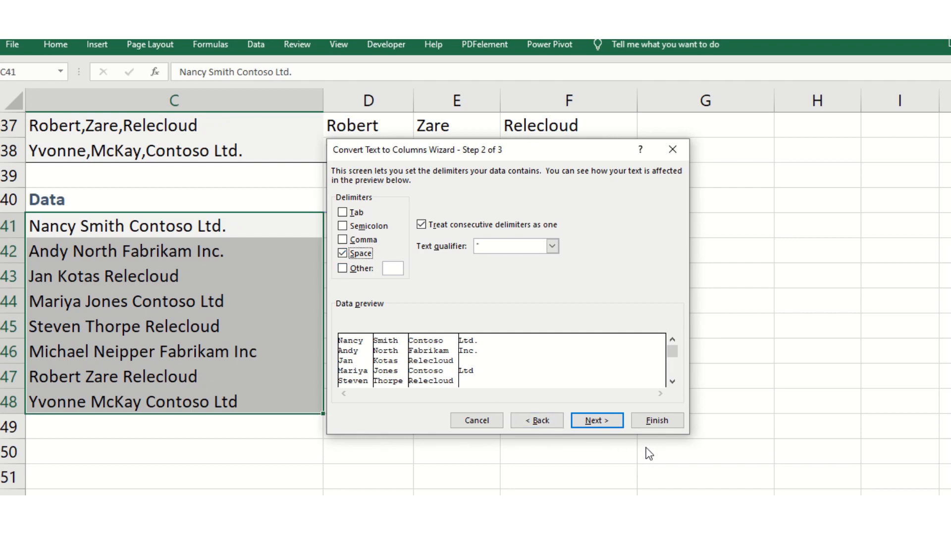
Set the destination to $D$41 and finish splitting the space-separated records into columns.
{"action": "left_click", "coordinate": [596, 421]}
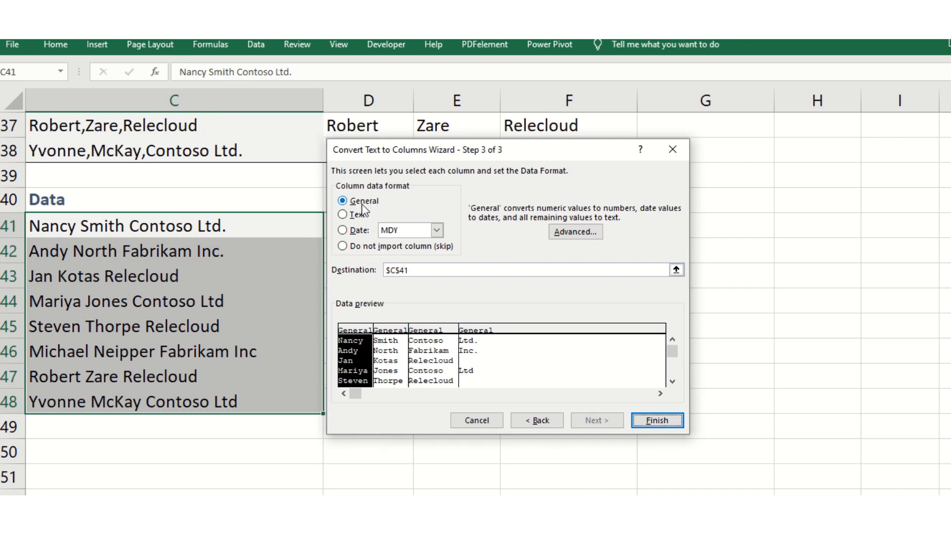
{"action": "left_click", "coordinate": [397, 270]}
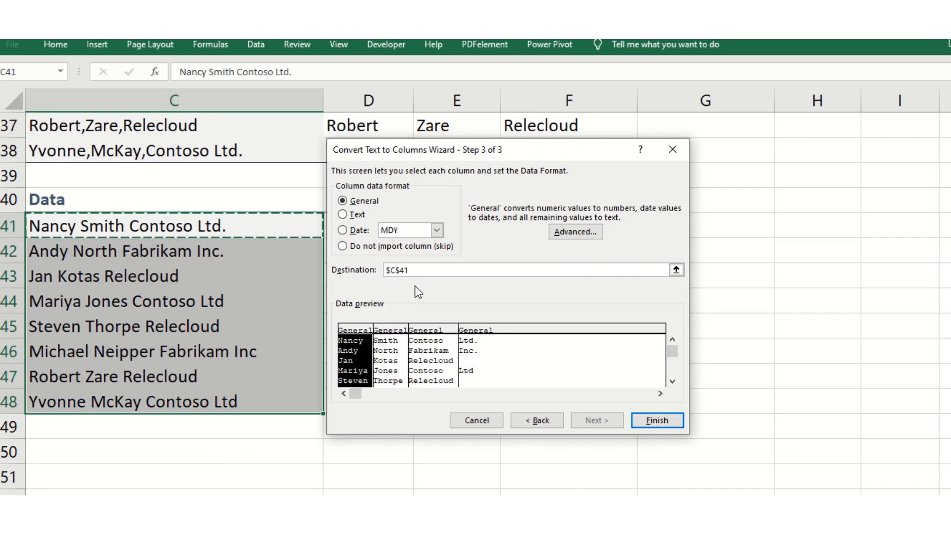
{"action": "key", "text": "BackSpace"}
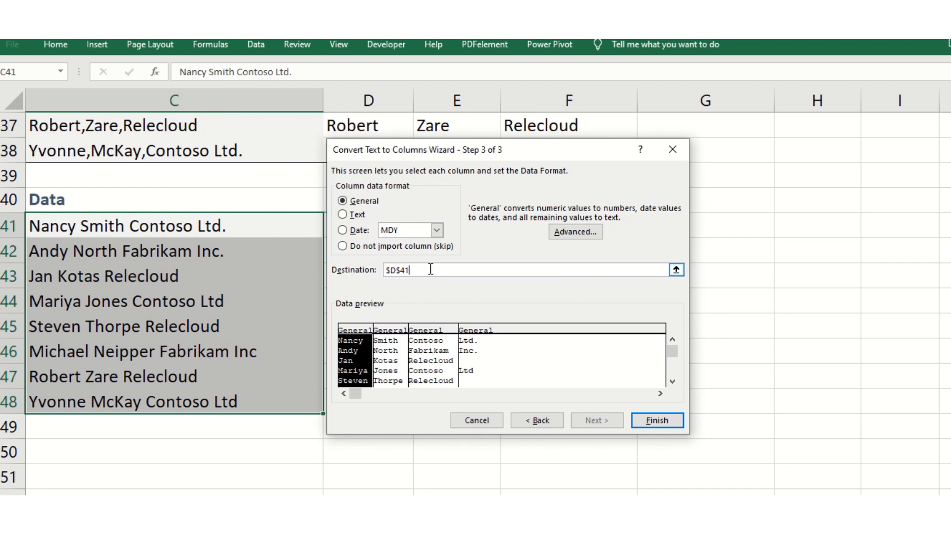
{"action": "left_click", "coordinate": [660, 420]}
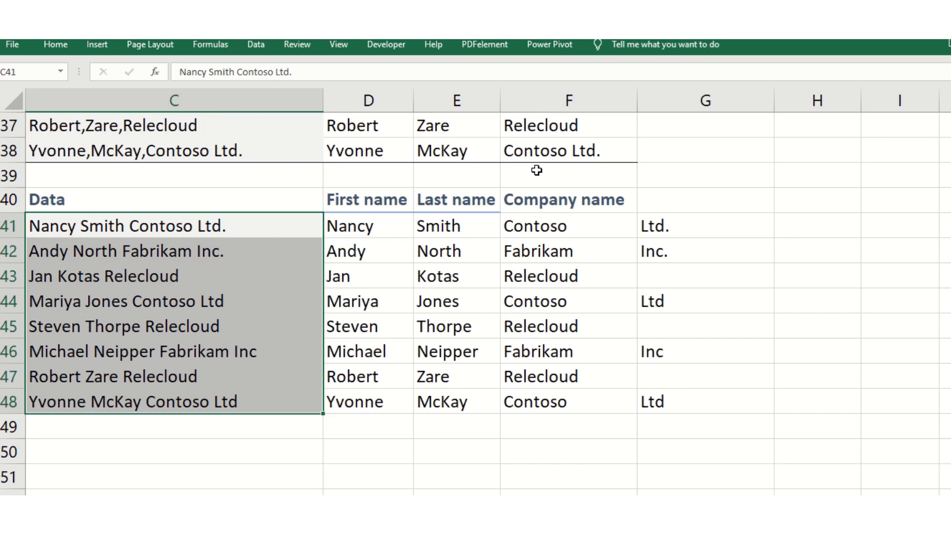
{"action": "mouse_move", "coordinate": [478, 41]}
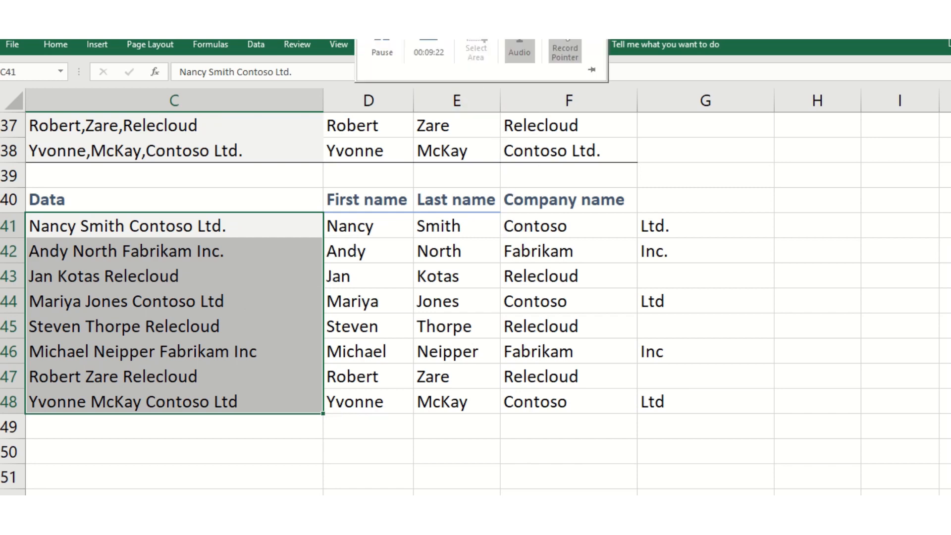